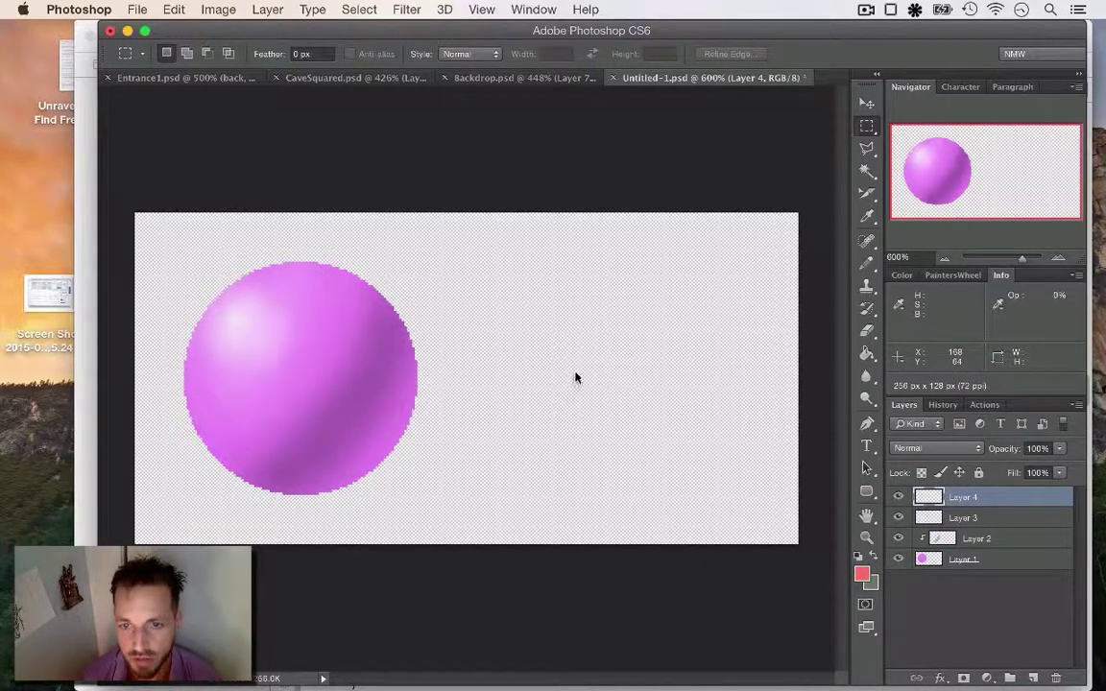
Set the foreground colour to a more saturated red, ff4f4f, and select the Pencil
left_click(863, 573)
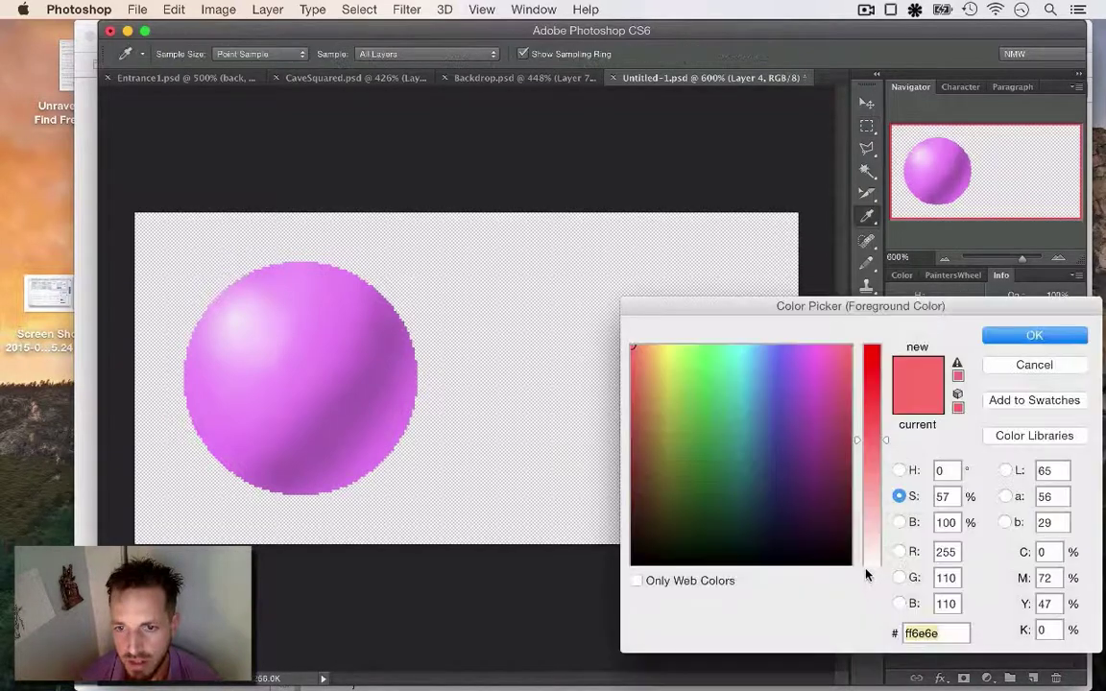
mouse_move(873, 422)
left_mouse_down()
mouse_move(872, 375)
mouse_move(872, 415)
left_mouse_up()
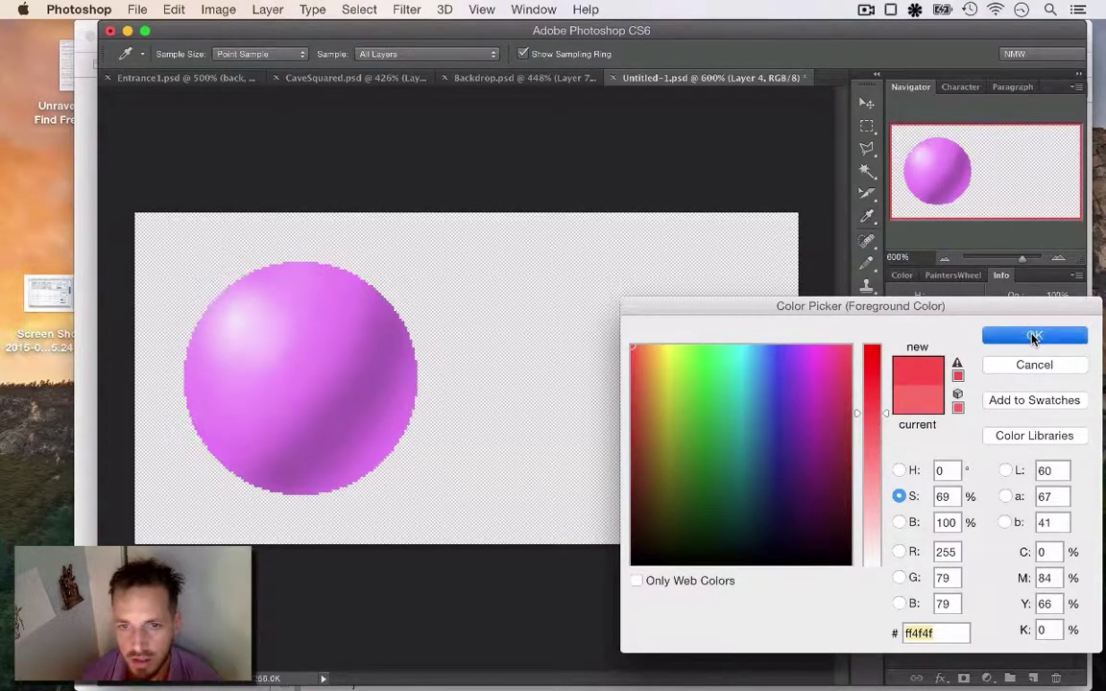
left_click(1032, 336)
key("m")
key("b")
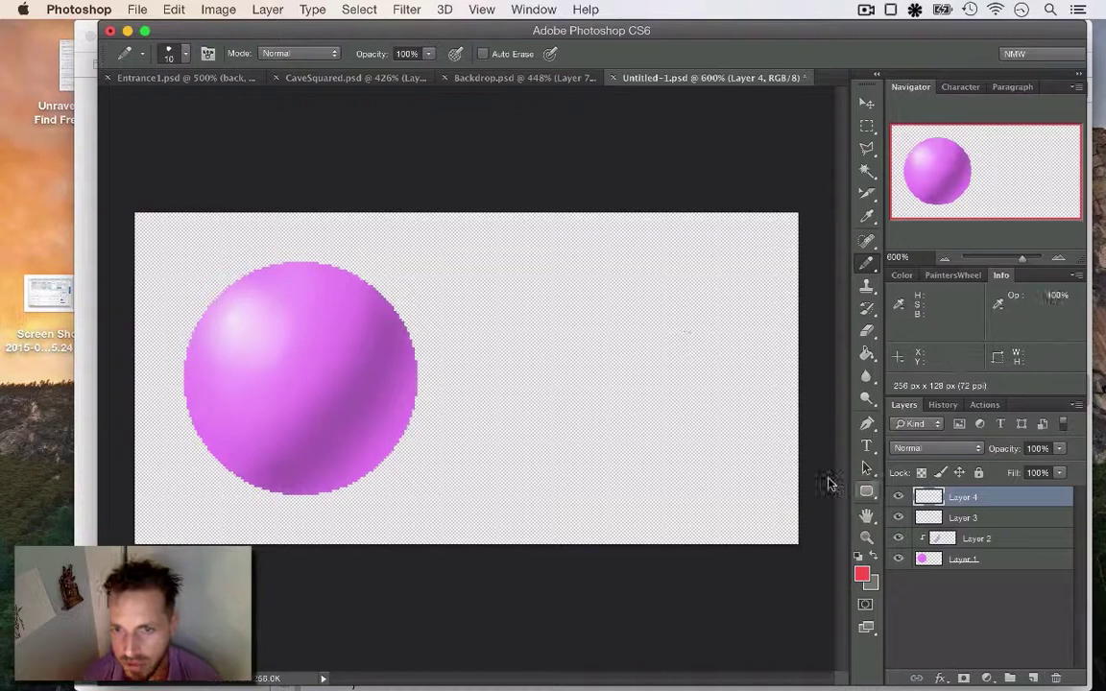
Draw a red square outline with the Pencil to the right of the purple sphere
key("b")
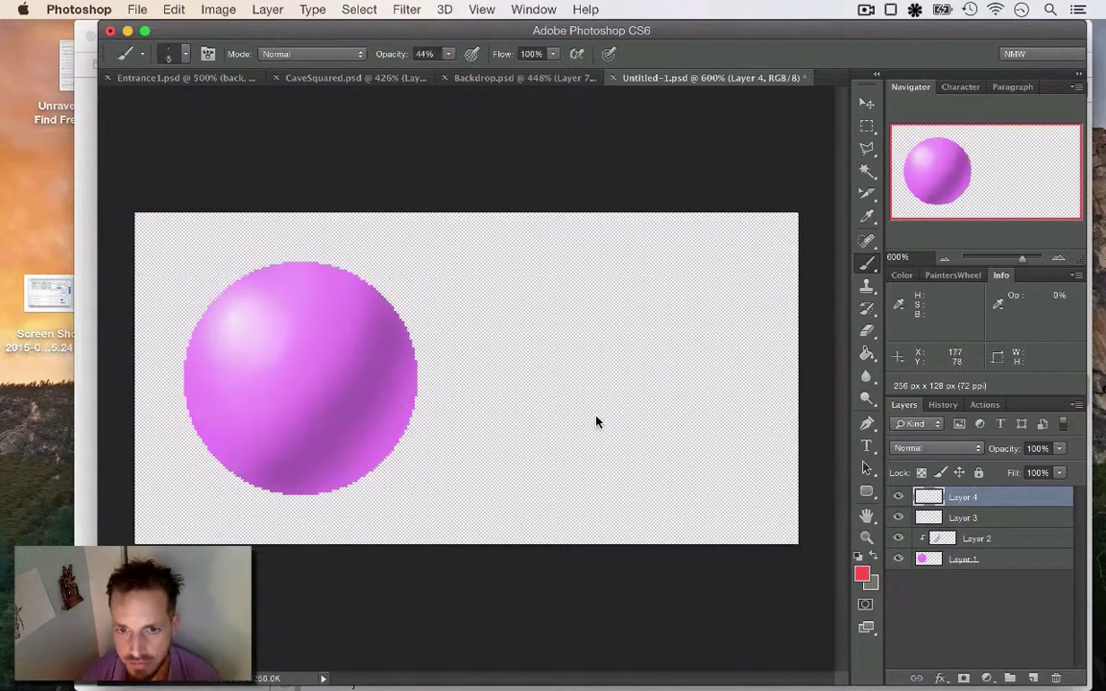
left_click_drag(545, 409, 545, 376)
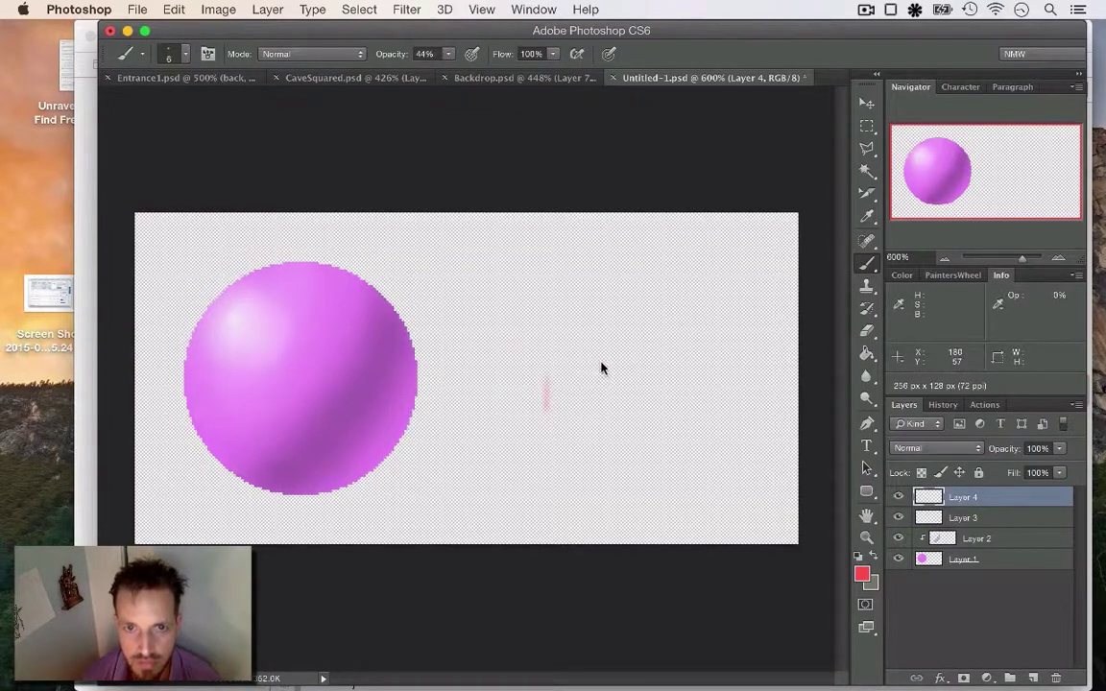
left_click_drag(868, 263, 912, 274)
mouse_move(540, 374)
left_mouse_down()
mouse_move(544, 457)
mouse_move(650, 457)
left_mouse_up()
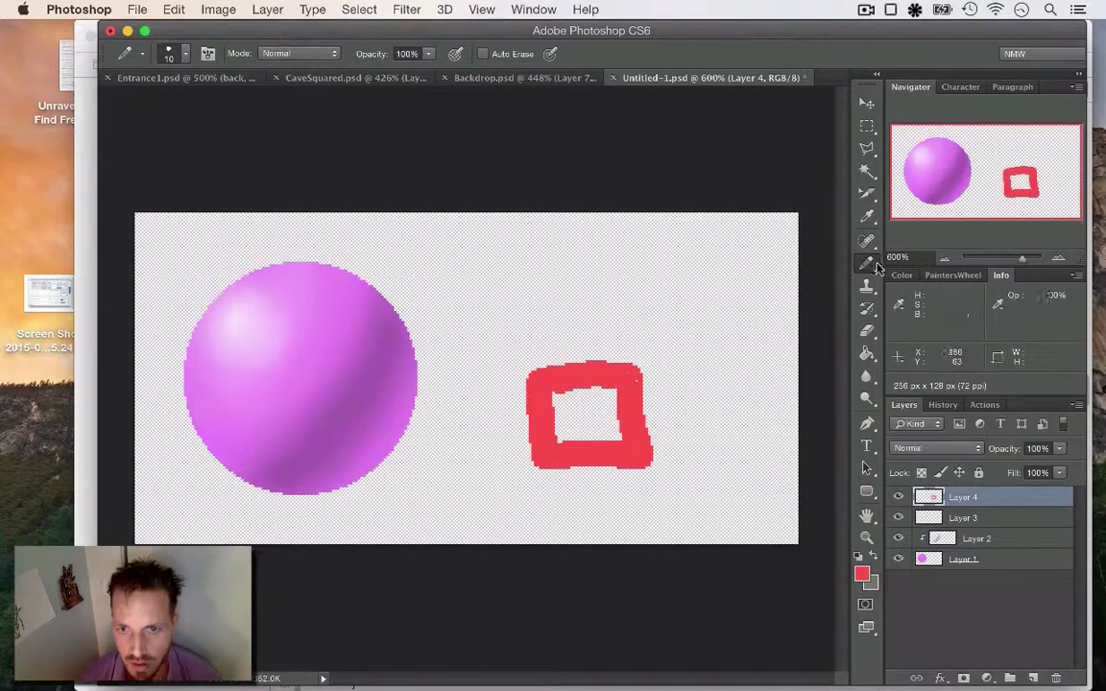
Zoom in closer on the red square using the Navigator
left_click(1058, 260)
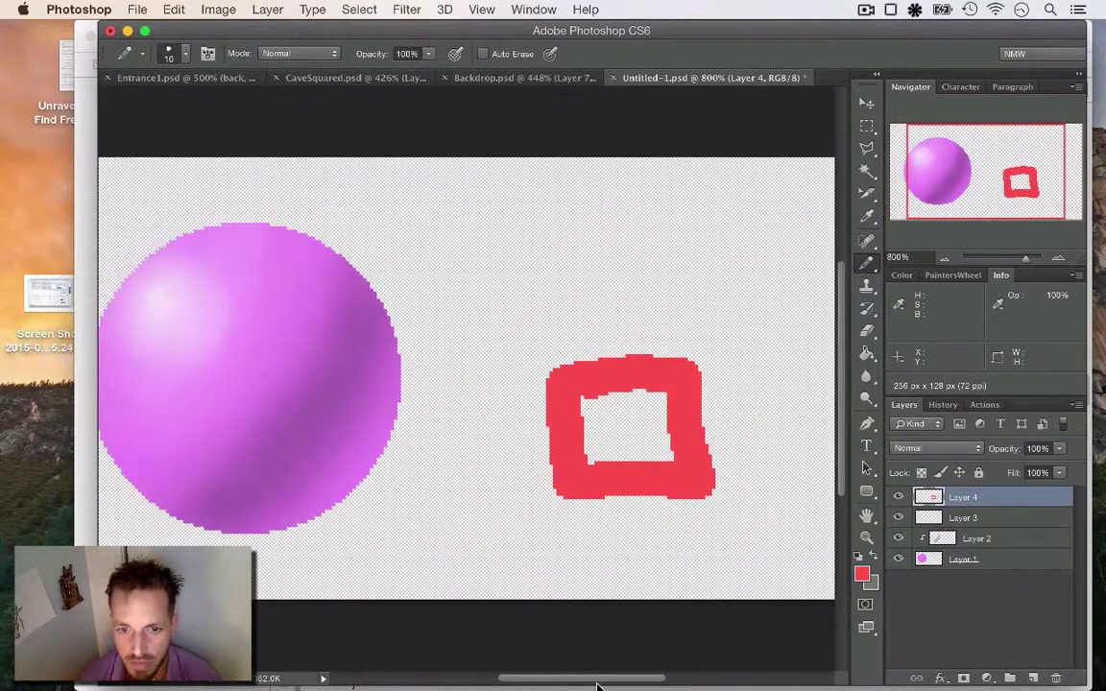
left_click_drag(617, 684, 639, 684)
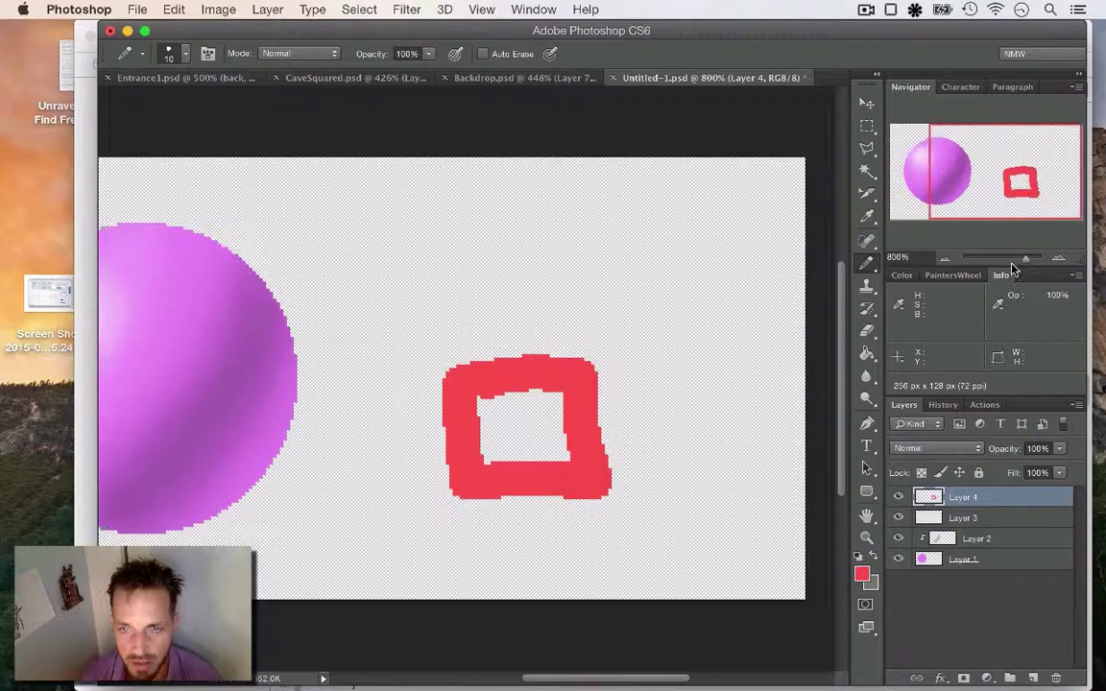
left_click(1059, 260)
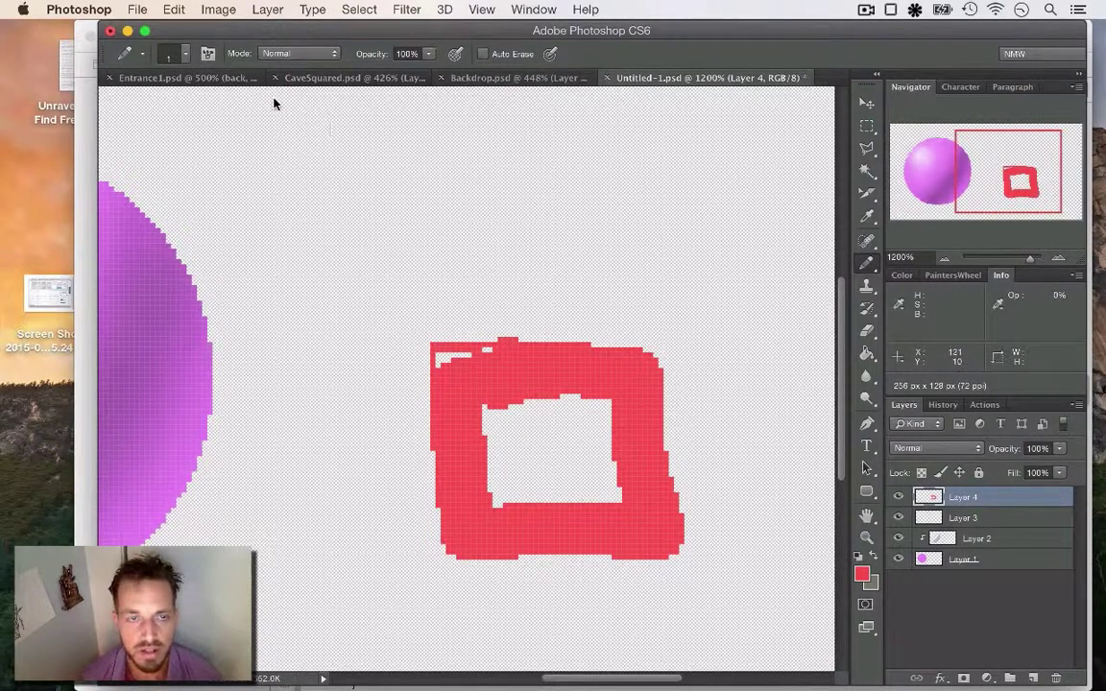
Draw a small red squiggle above the square, keeping Normal blending and current brush settings
mouse_move(382, 209)
left_mouse_down()
mouse_move(407, 219)
mouse_move(405, 245)
left_mouse_up()
left_click(288, 53)
left_click(301, 51)
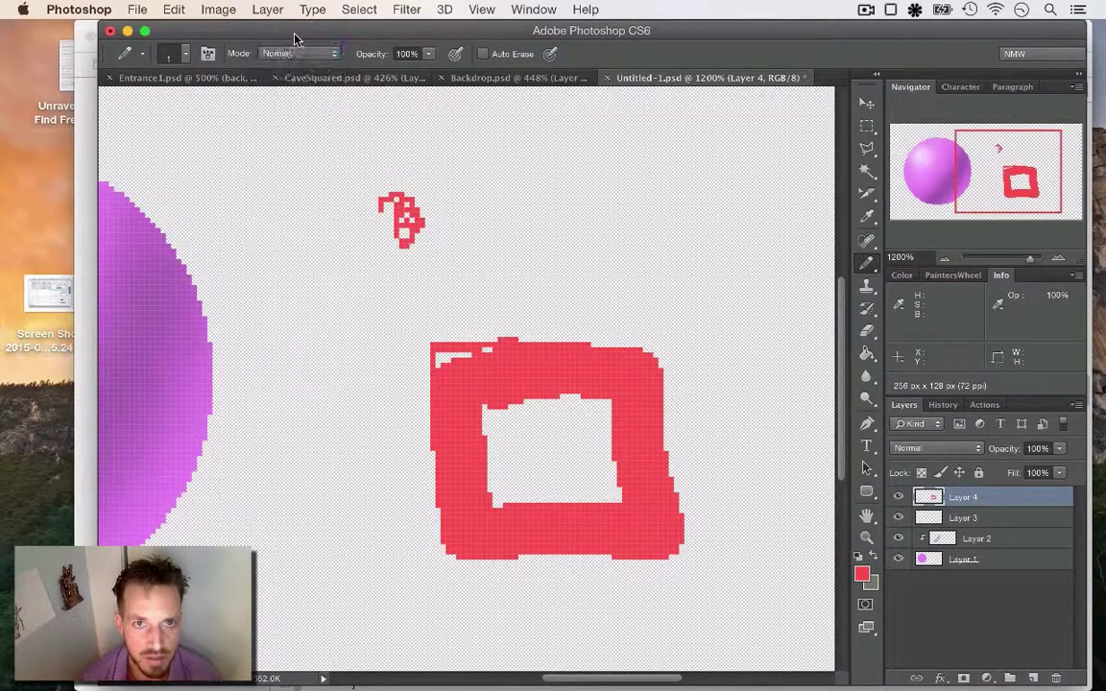
left_click(209, 55)
left_click(34, 149)
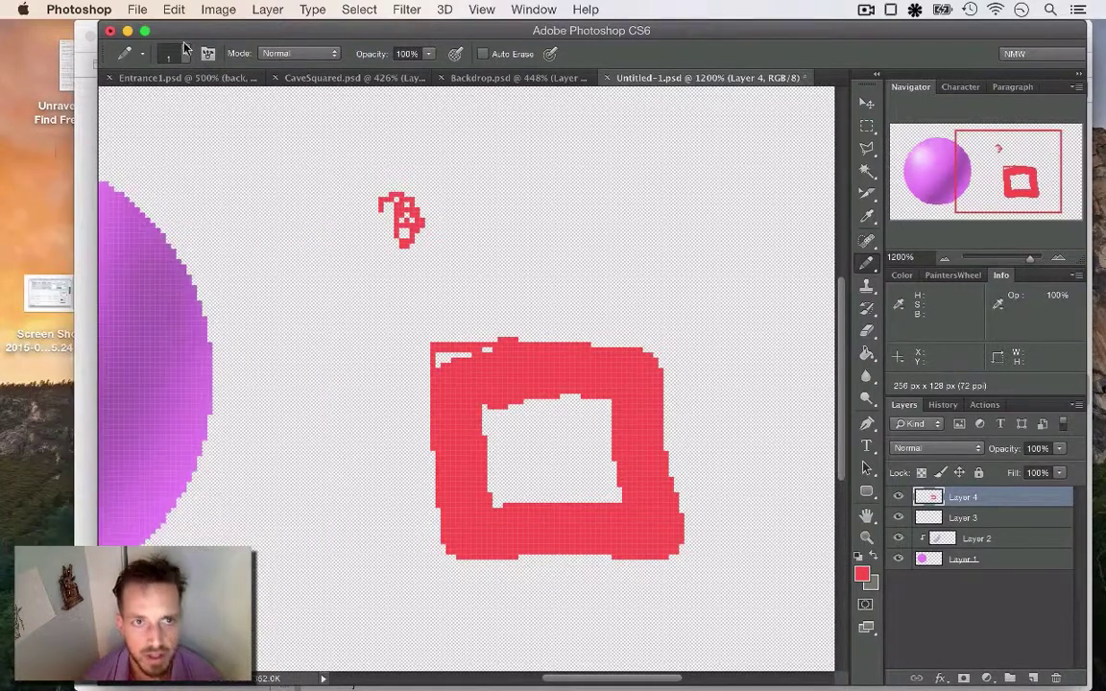
Erase the stray squiggle and the top-edge bump with the Eraser at 100% opacity
key("e")
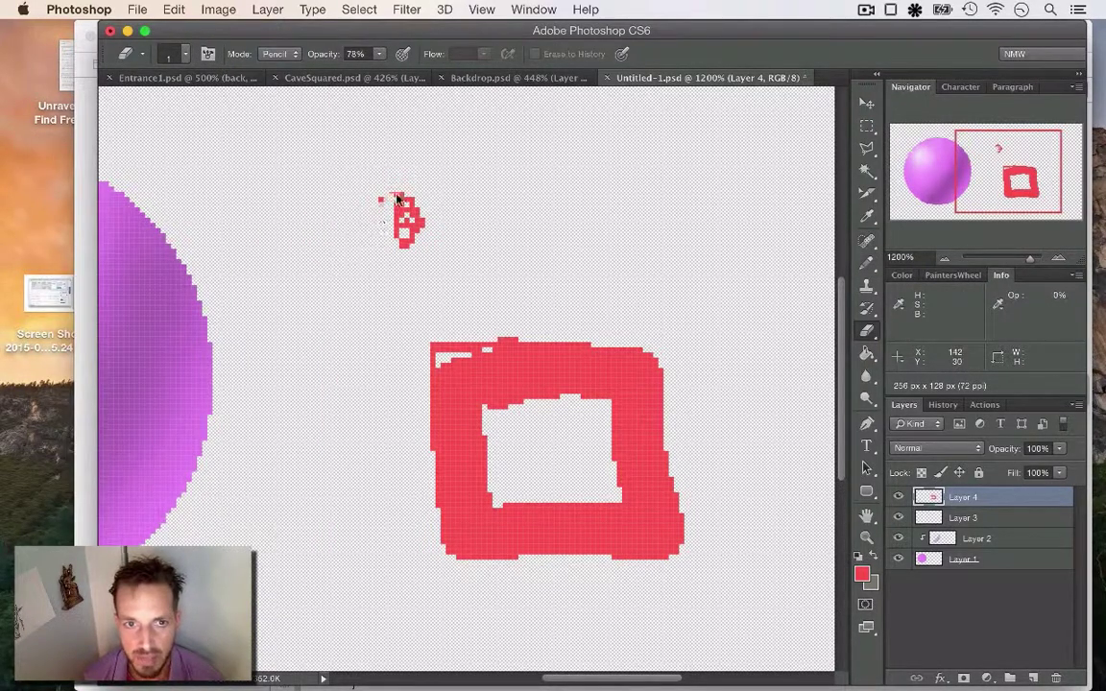
key("i")
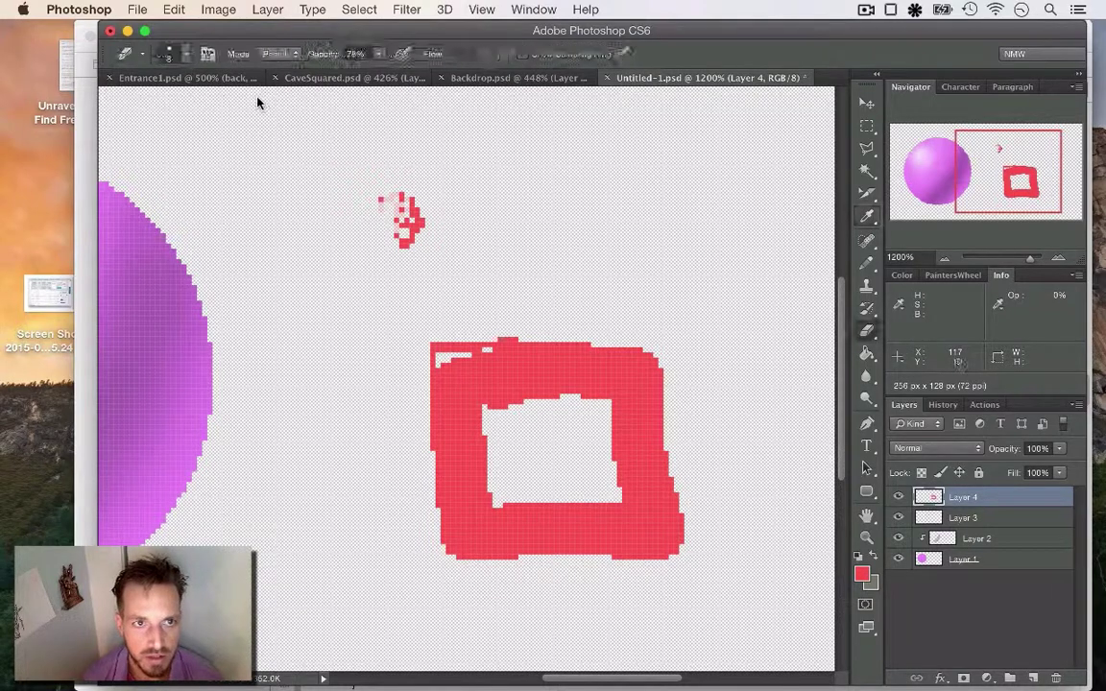
key("e")
left_click_drag(384, 72, 407, 72)
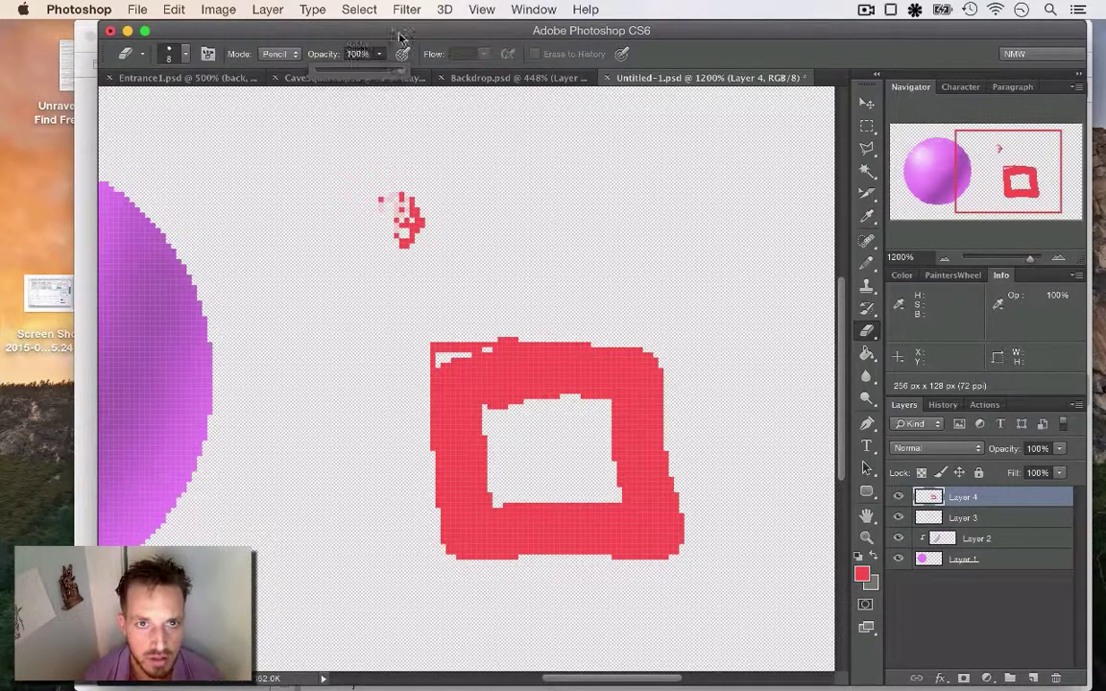
left_click_drag(366, 211, 402, 205)
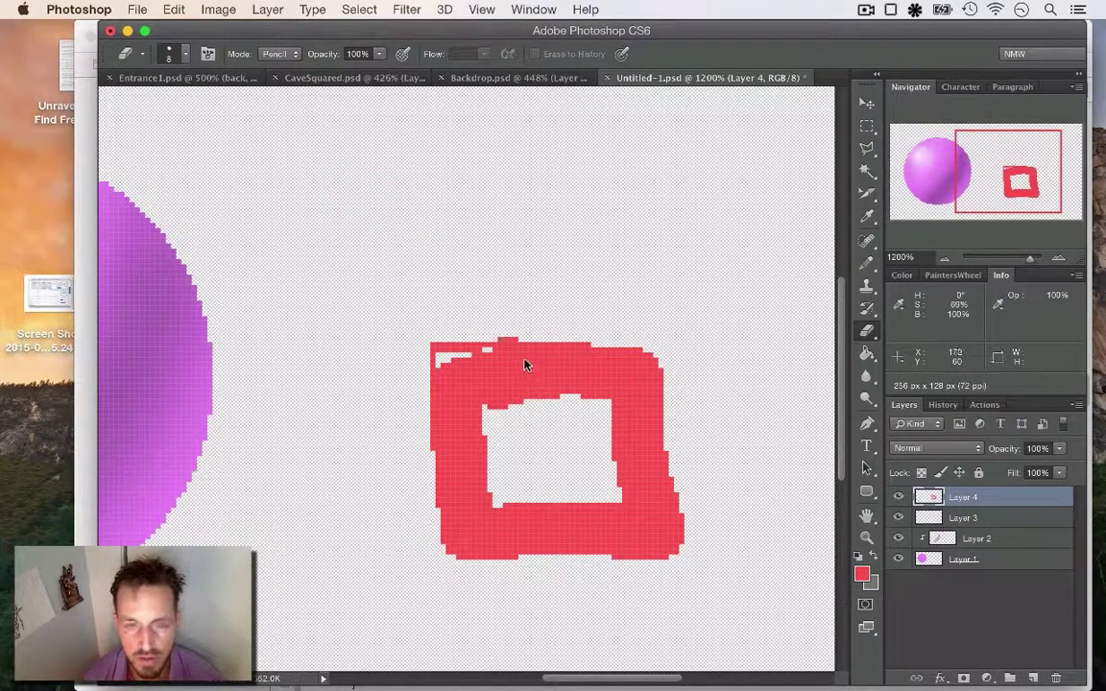
key("b")
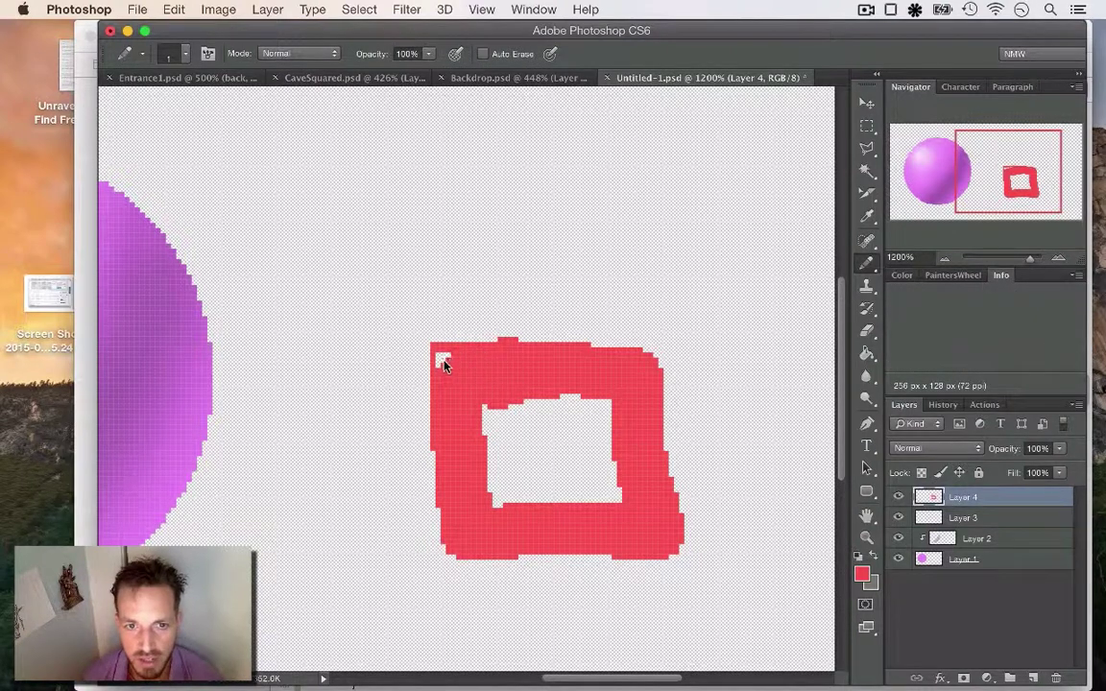
key("e")
left_click(497, 337)
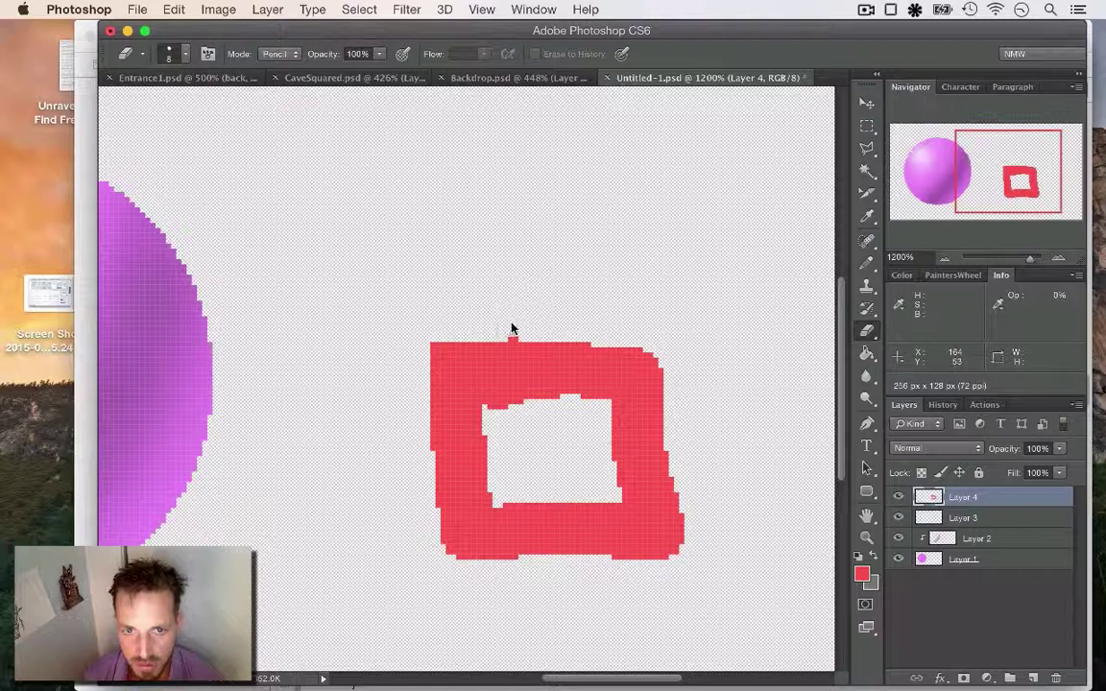
Try hard and soft eraser modes on the square's top-left corner, undoing both
left_click(277, 54)
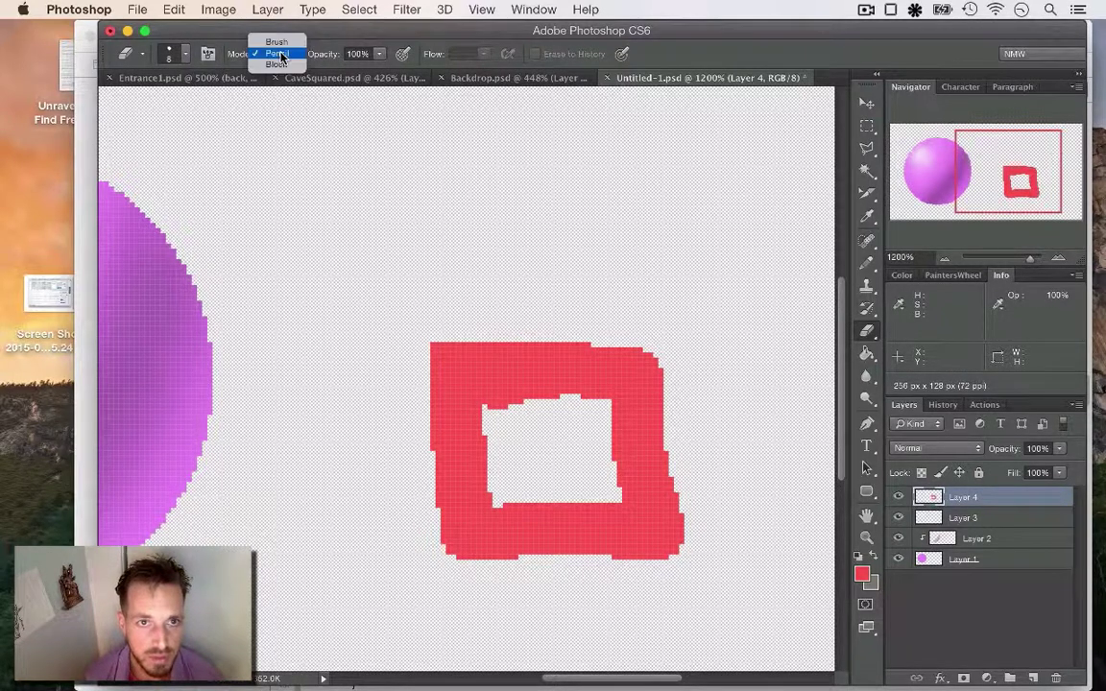
left_click(341, 34)
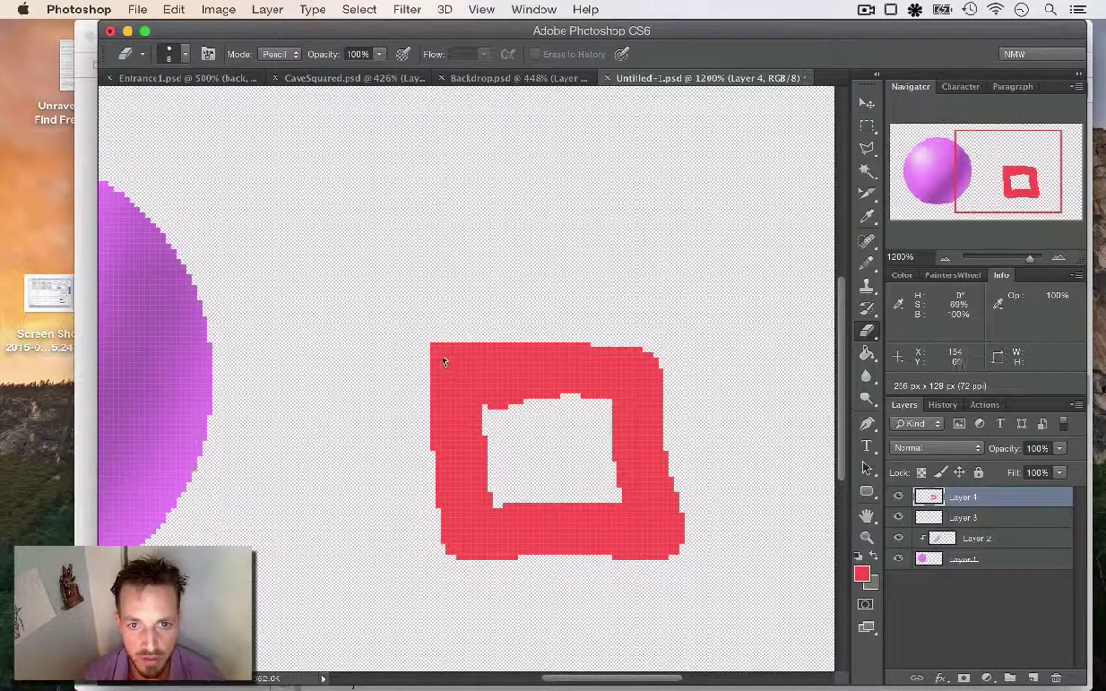
mouse_move(443, 361)
left_mouse_down()
mouse_move(462, 332)
mouse_move(431, 359)
mouse_move(469, 330)
mouse_move(457, 349)
mouse_move(489, 332)
mouse_move(495, 366)
mouse_move(516, 341)
left_mouse_up()
key("super+z")
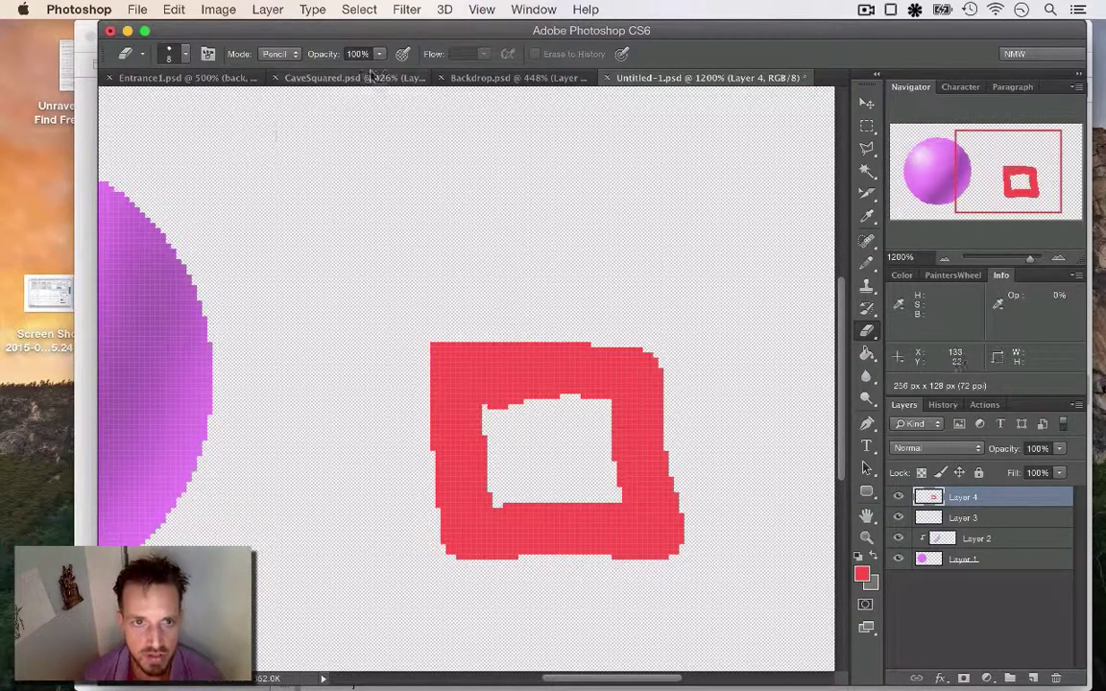
left_click(283, 54)
left_click(278, 43)
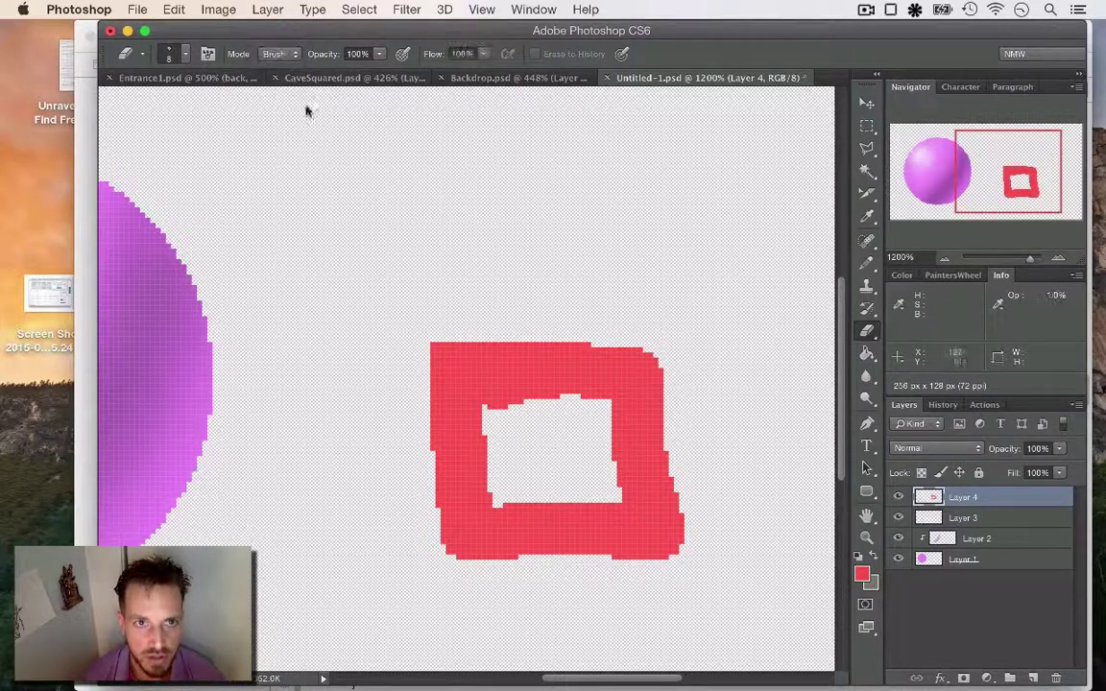
mouse_move(434, 346)
left_mouse_down()
mouse_move(455, 326)
mouse_move(501, 331)
left_mouse_up()
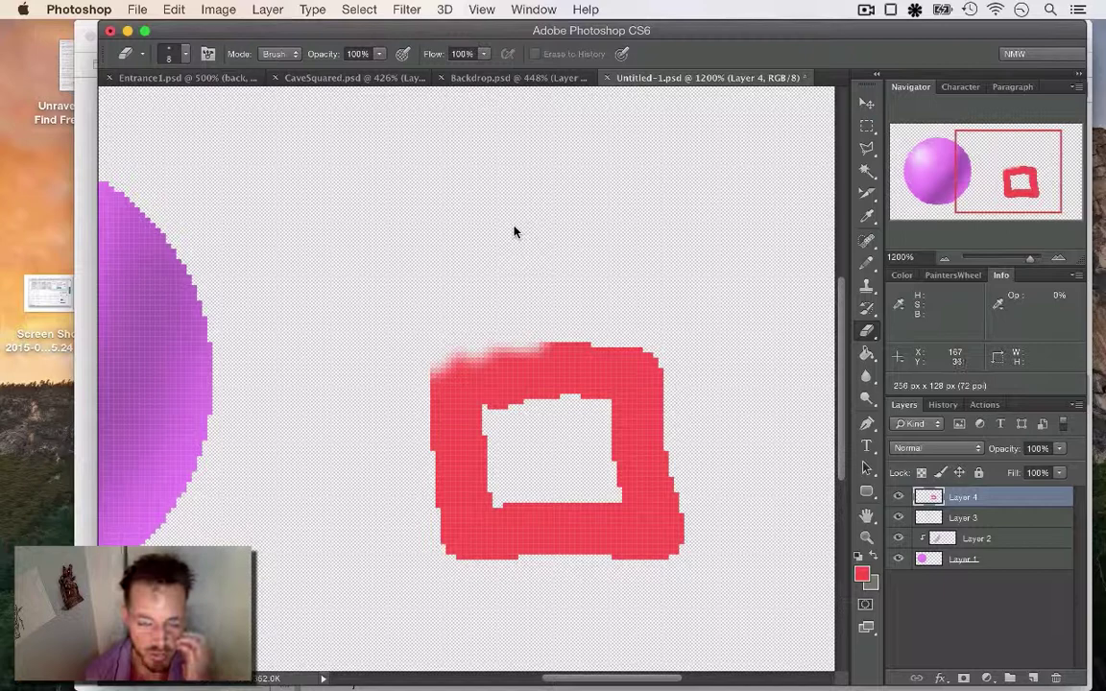
key("super+z")
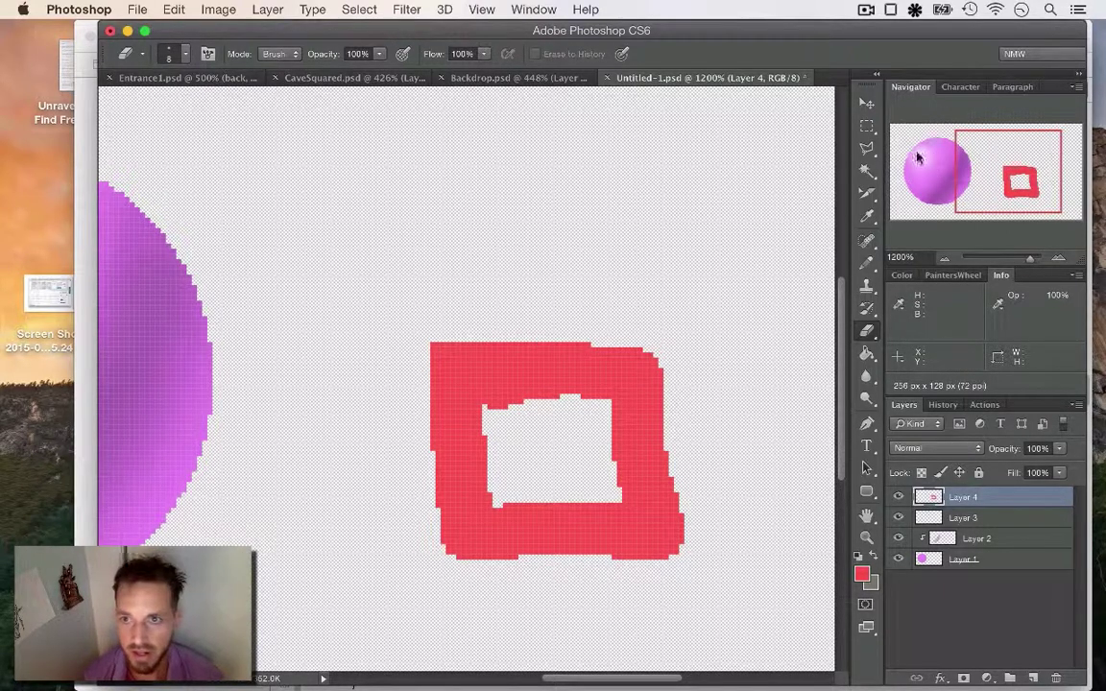
Select a rectangle around the red square with the Rectangular Marquee for moving
key("m")
mouse_move(437, 379)
left_mouse_down()
mouse_move(729, 549)
mouse_move(772, 601)
left_mouse_up()
key("v")
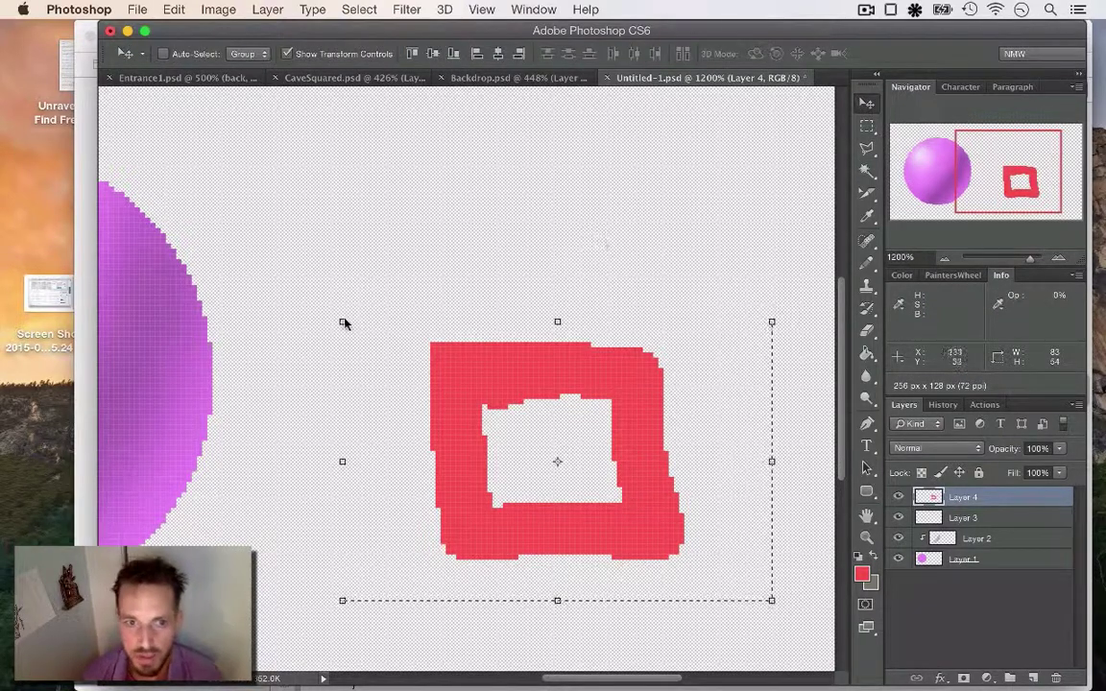
Try shrinking the square with Bicubic interpolation, then undo the scaling
left_click(344, 321)
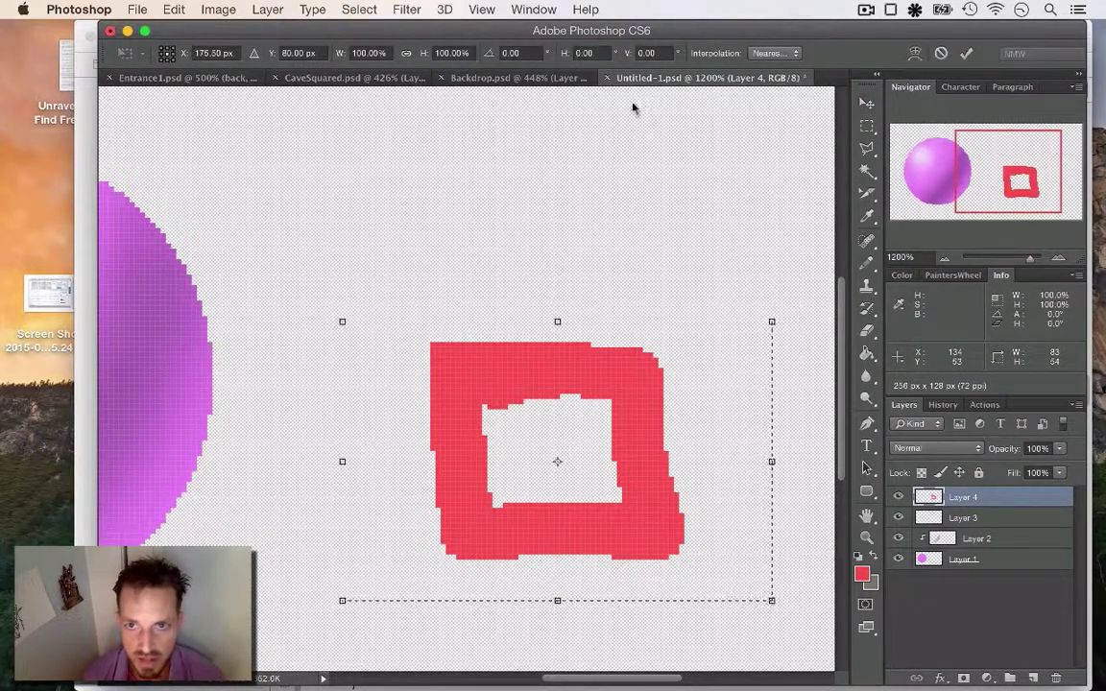
left_click(774, 53)
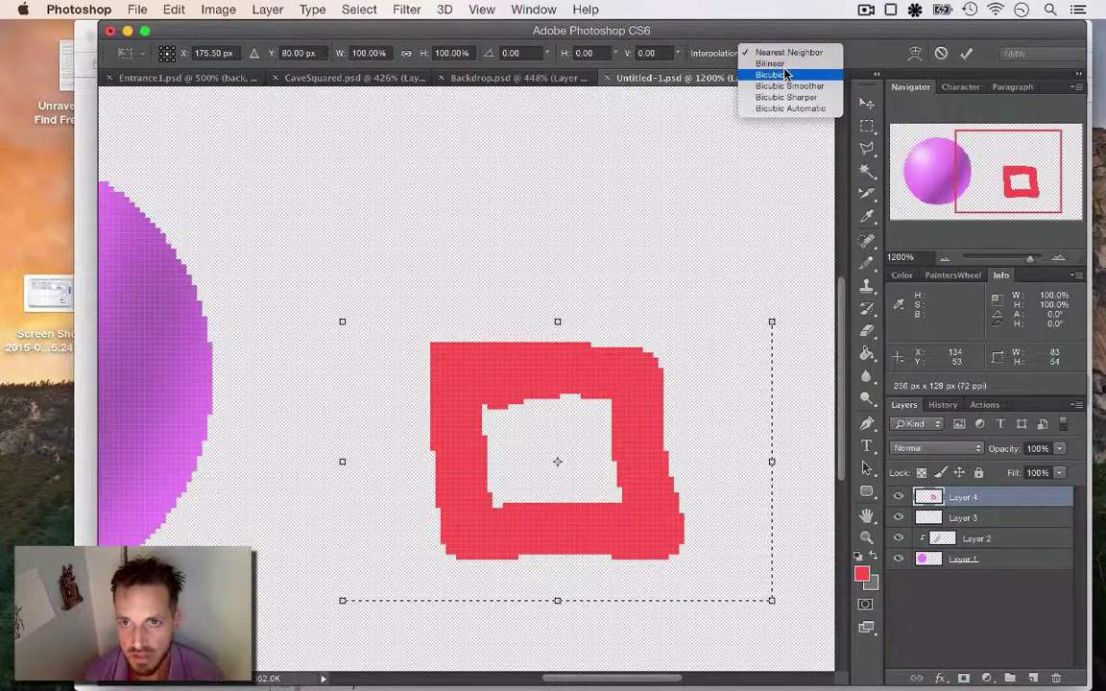
left_click(787, 75)
left_click_drag(342, 324, 410, 379)
left_click(967, 54)
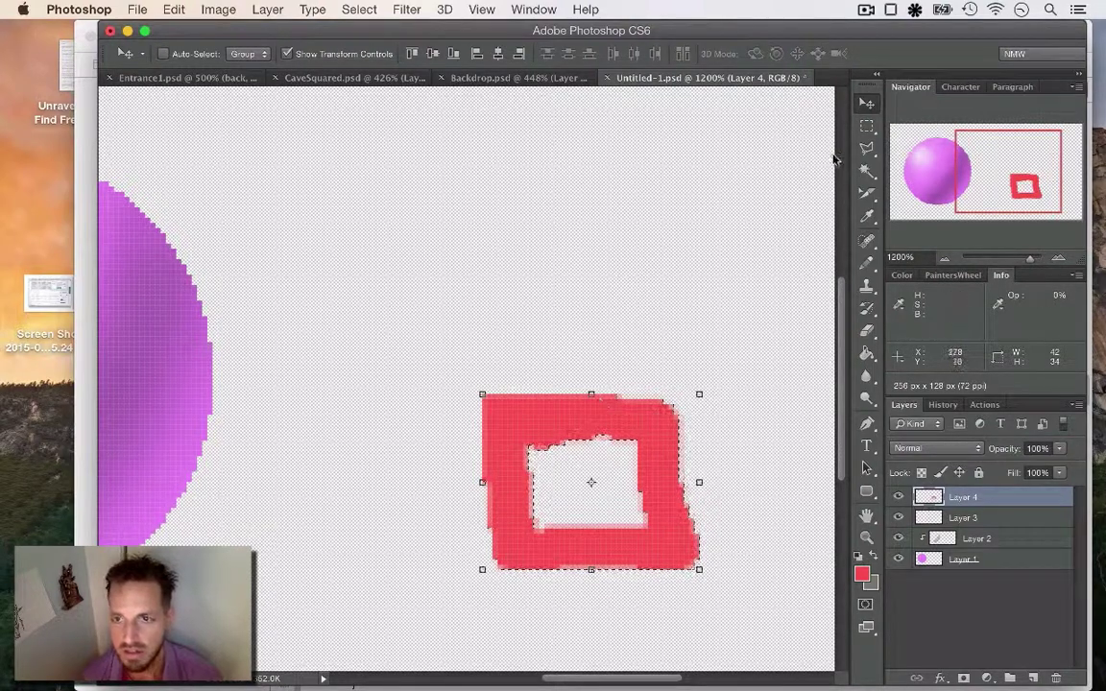
key("super+z")
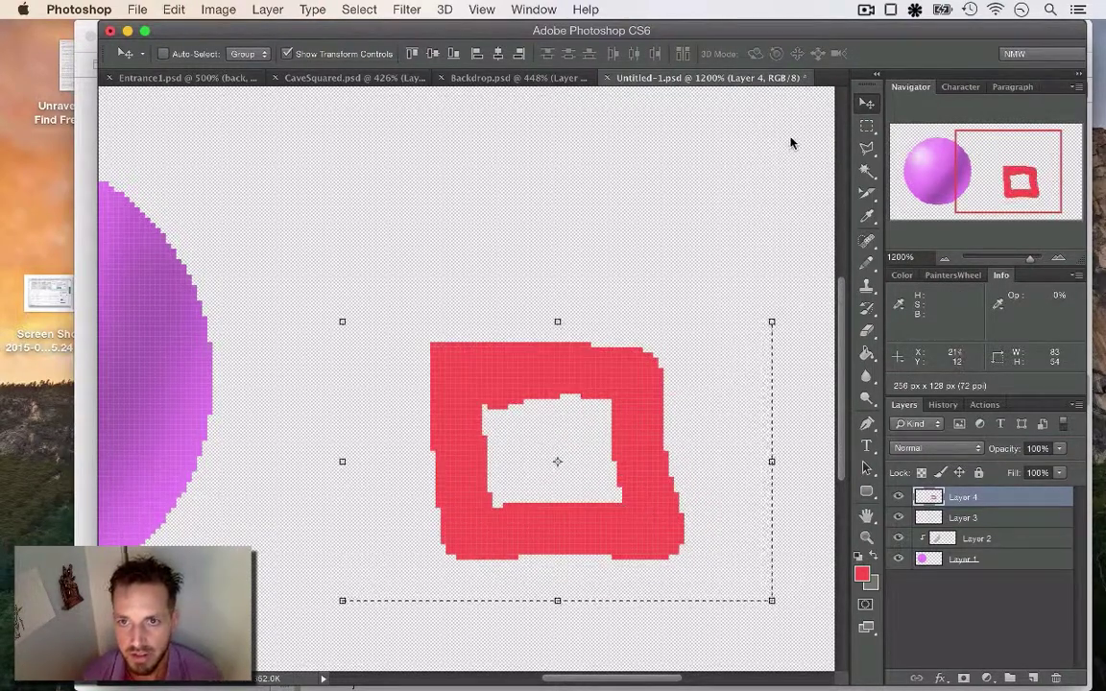
Scale the red square to about 81% with Nearest Neighbor interpolation and commit
left_click_drag(343, 322, 425, 378)
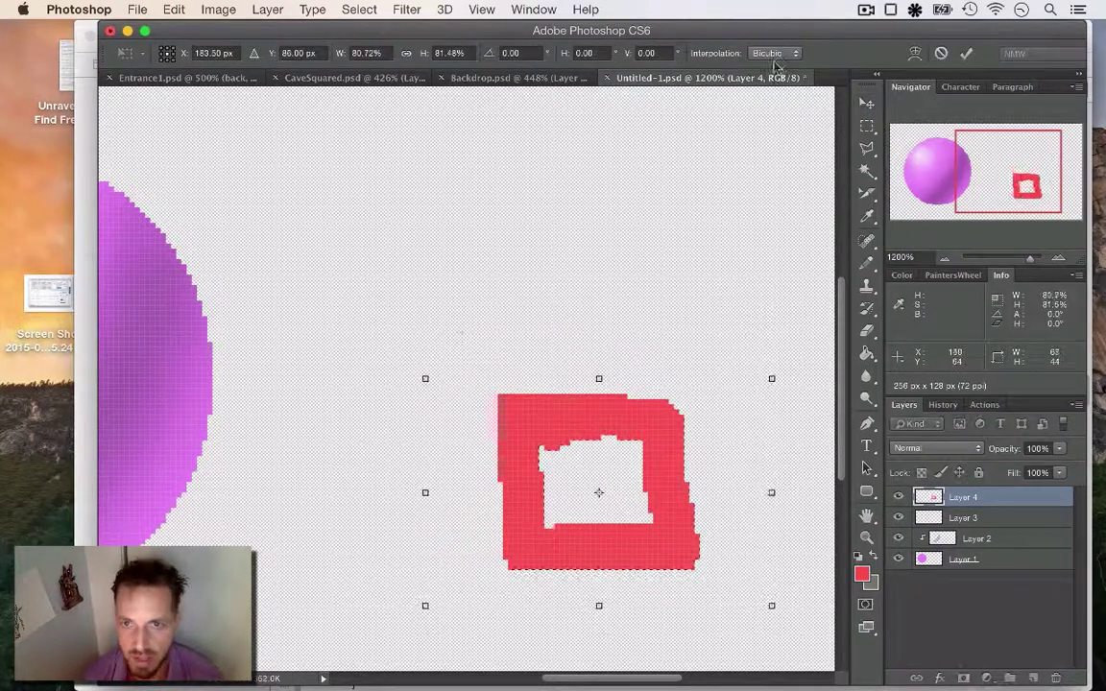
left_click(773, 53)
left_click(787, 29)
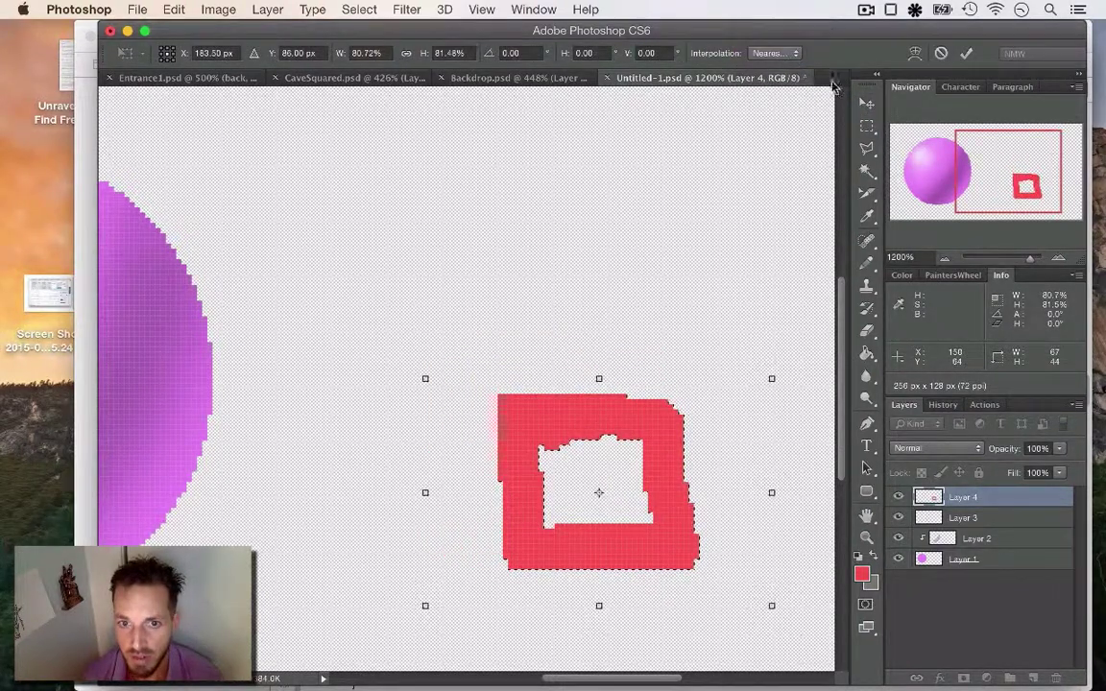
left_click(965, 53)
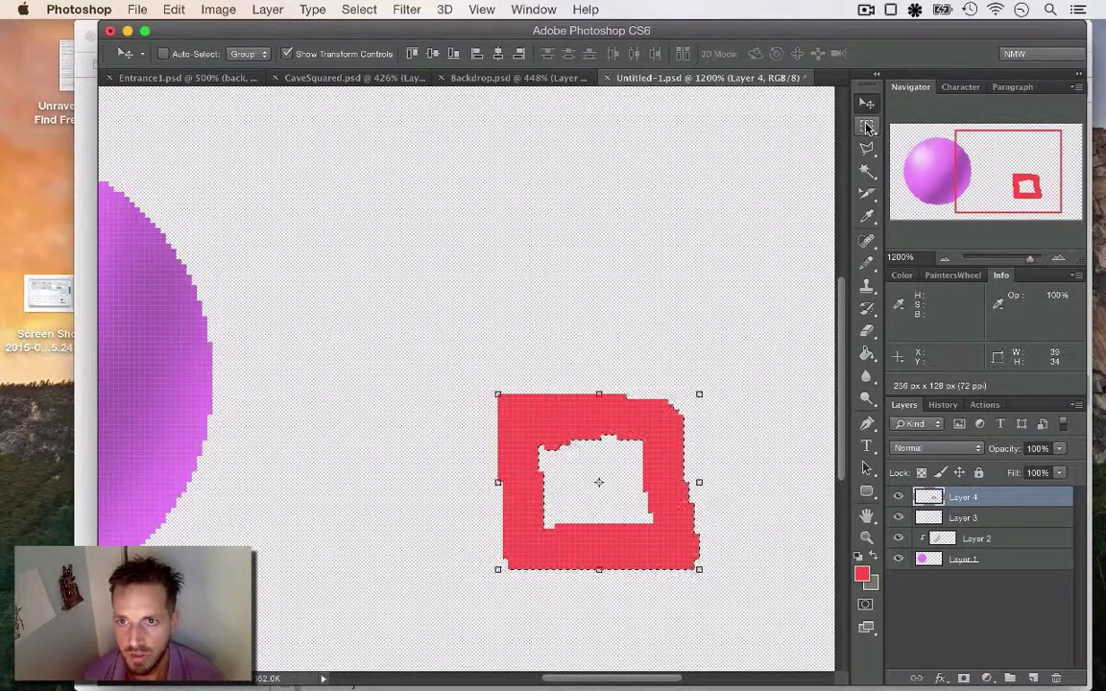
Undo the scaling back to the original square and smudge its left edge
left_click(867, 128)
key("super+z")
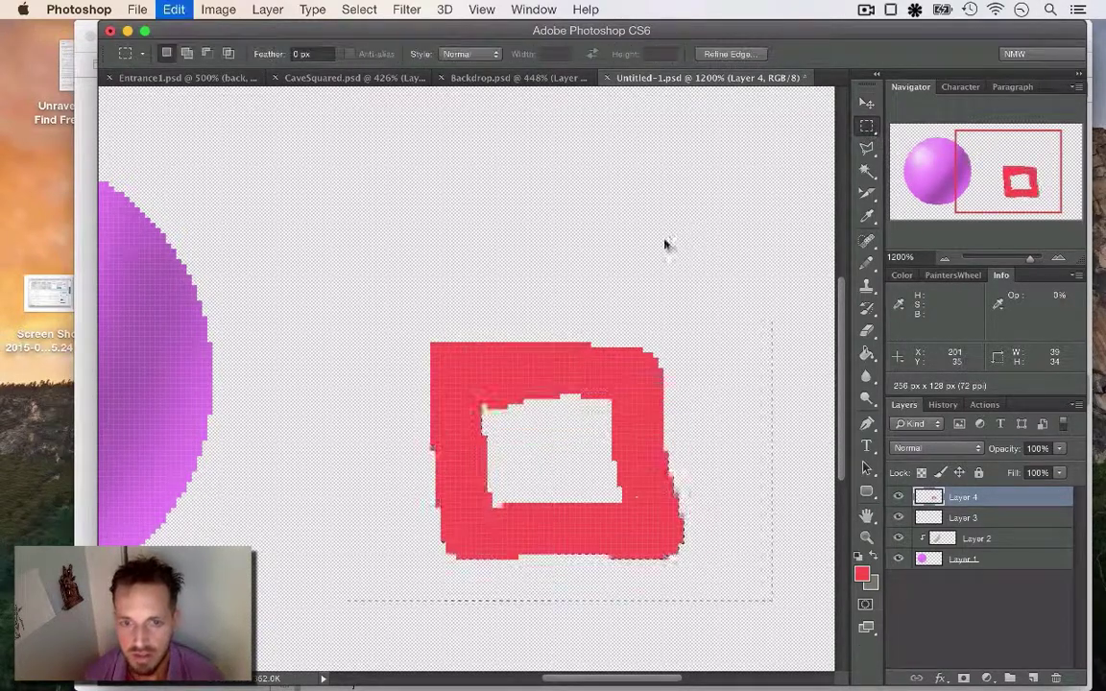
key("super+z")
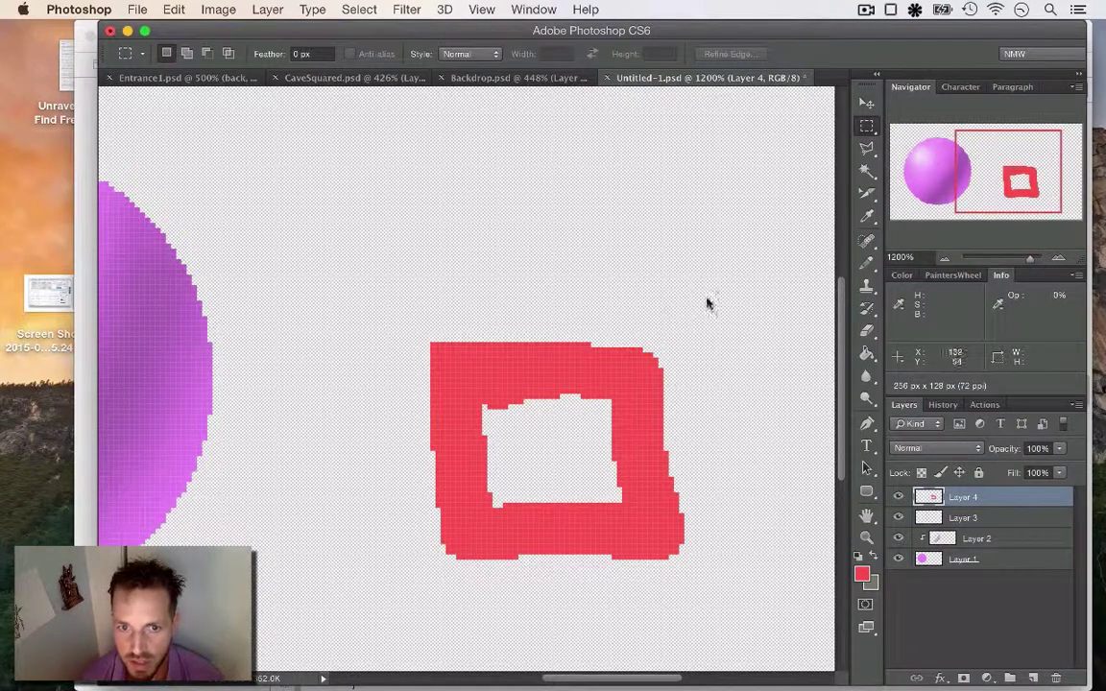
key("r")
left_click_drag(451, 347, 457, 528)
Erase the whole red shape with a large Eraser set to Pencil mode
key("i")
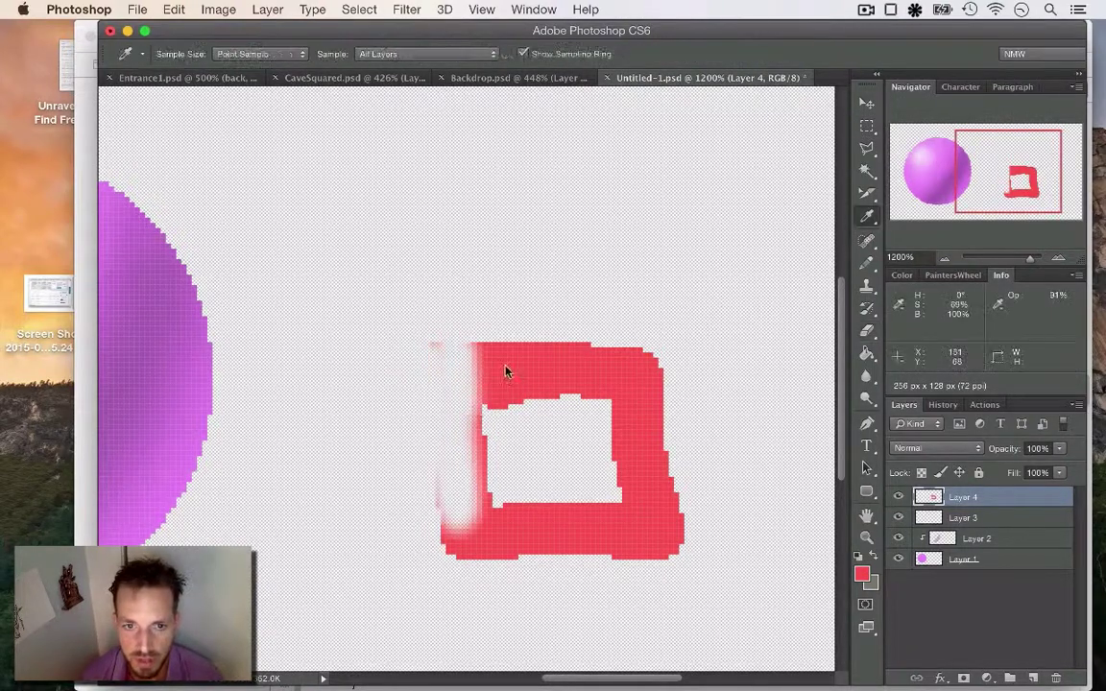
key("e")
left_click(275, 53)
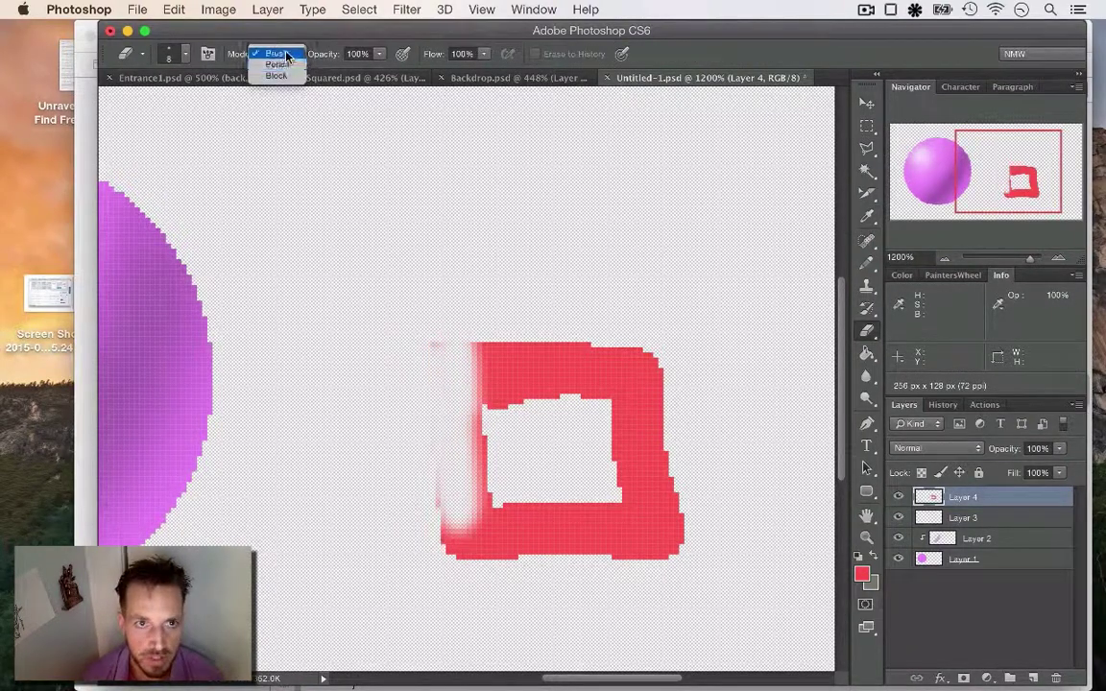
left_click(277, 64)
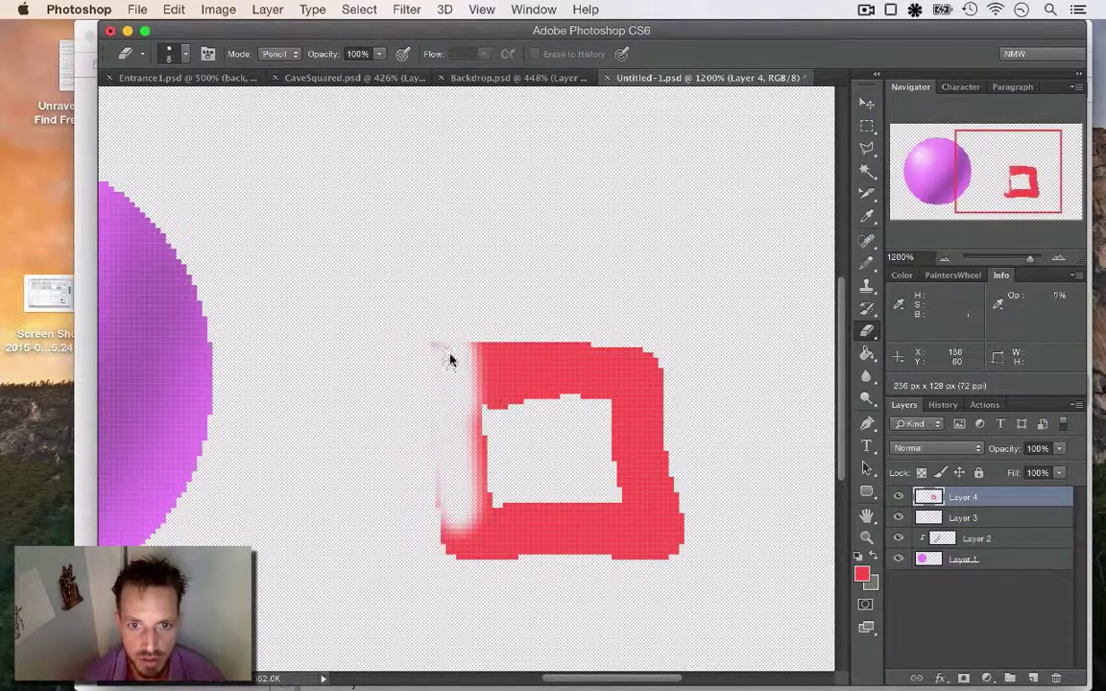
mouse_move(441, 436)
left_mouse_down()
mouse_move(489, 464)
mouse_move(505, 432)
mouse_move(491, 546)
mouse_move(443, 505)
mouse_move(451, 549)
left_mouse_up()
key("i")
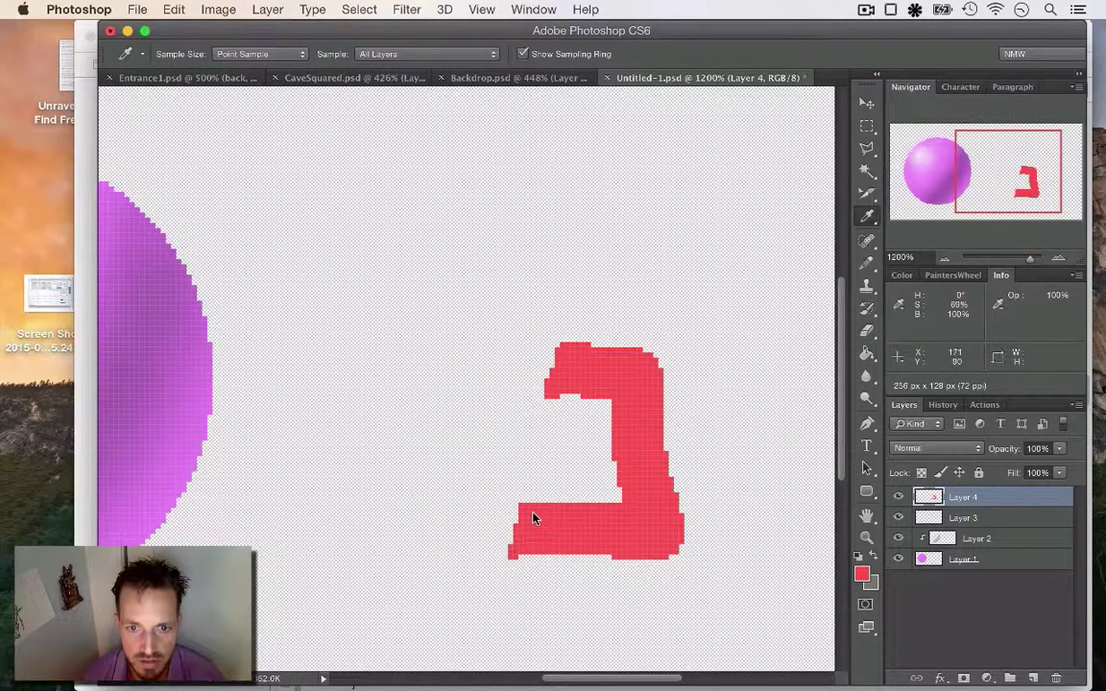
key("e")
key("]")
key("]")
key("]")
mouse_move(533, 515)
left_mouse_down()
mouse_move(608, 523)
mouse_move(589, 413)
mouse_move(554, 427)
left_mouse_up()
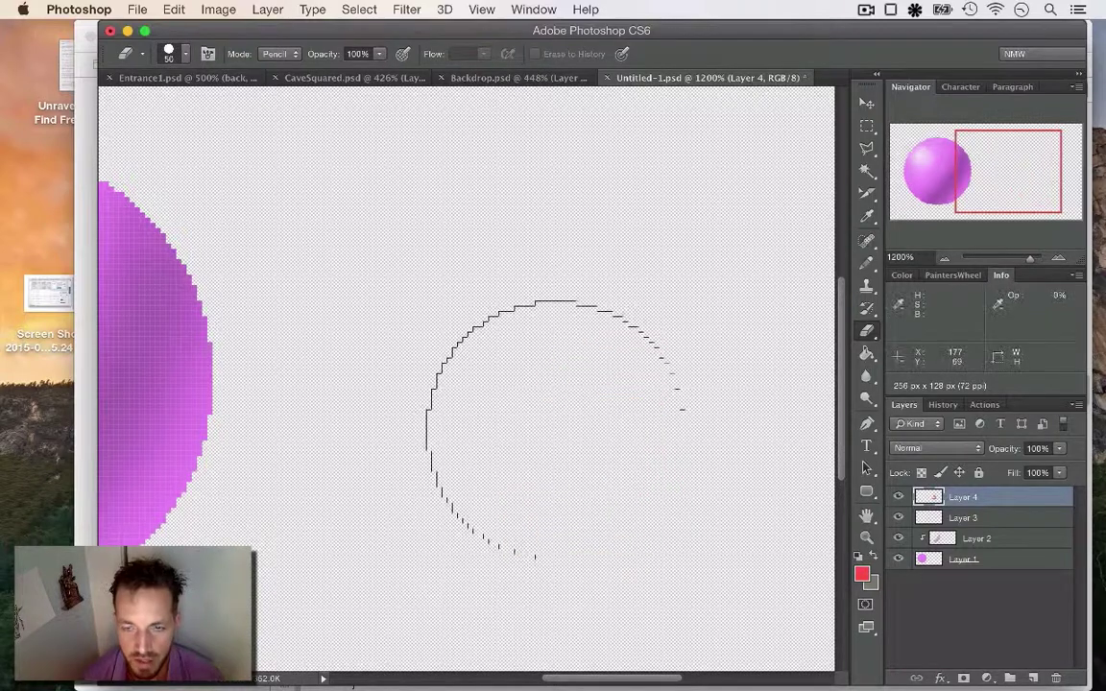
Fill a marquee rectangle right of the sphere with red using a size-40 Pencil
key("m")
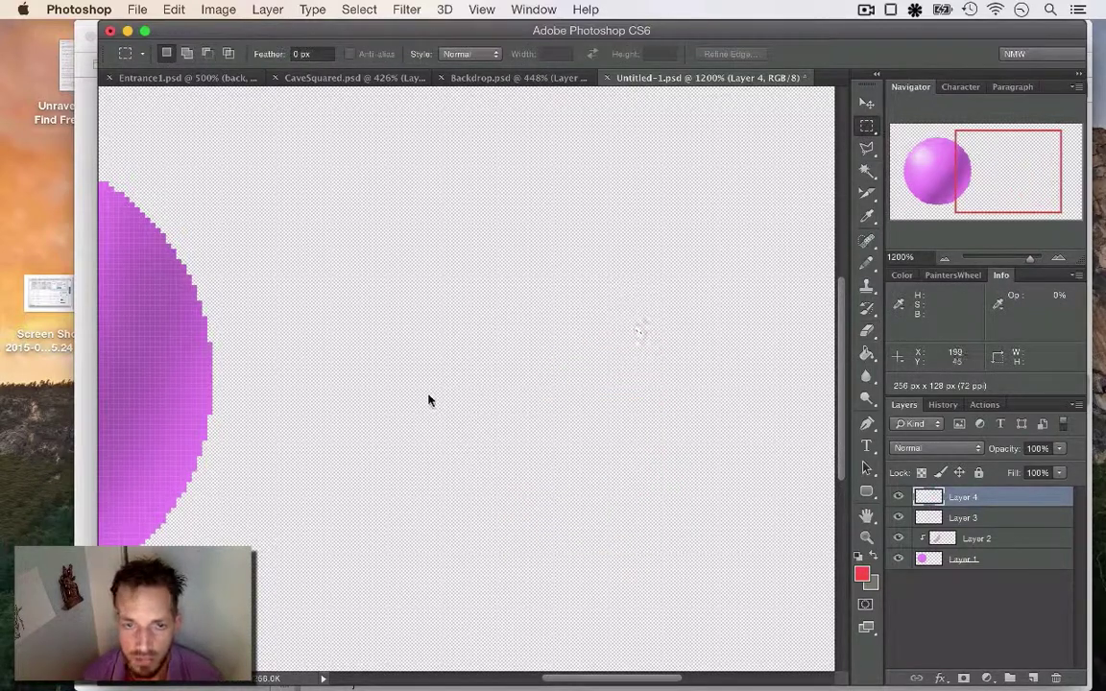
mouse_move(428, 400)
left_mouse_down()
mouse_move(578, 510)
mouse_move(683, 532)
left_mouse_up()
key("b")
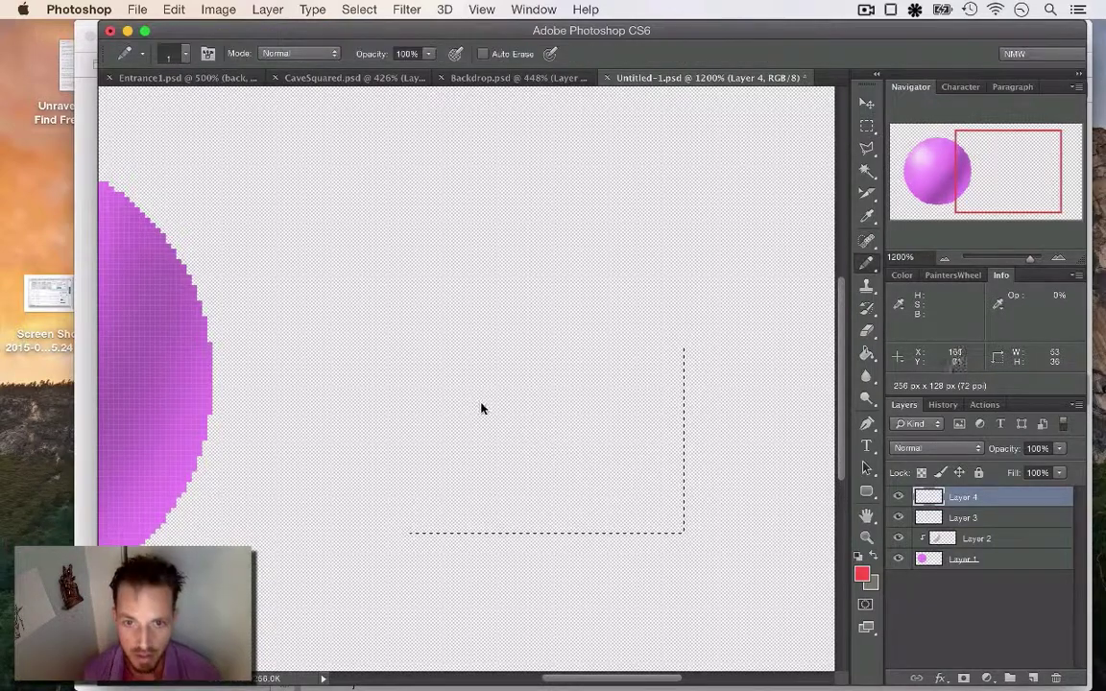
key("bracketright")
key("bracketright")
key("bracketright")
key("bracketright")
key("bracketright")
key("bracketright")
key("bracketright")
key("bracketright")
key("bracketright")
key("bracketright")
key("bracketright")
key("bracketright")
mouse_move(457, 394)
left_mouse_down()
mouse_move(492, 495)
mouse_move(643, 448)
left_mouse_up()
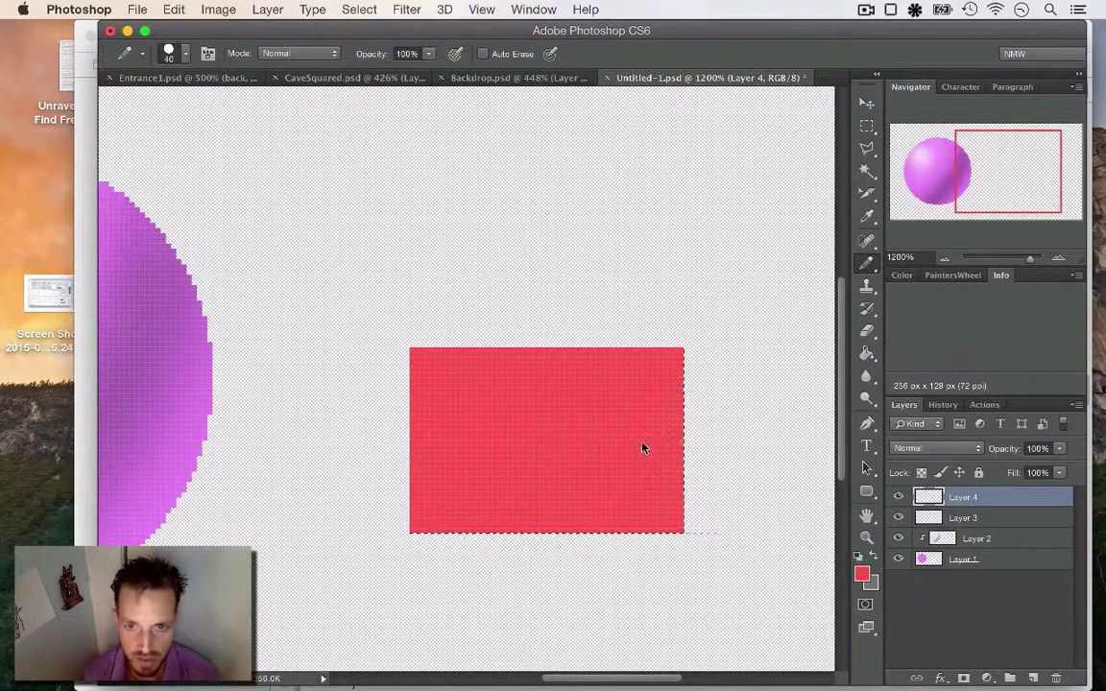
key("m")
left_click(565, 314)
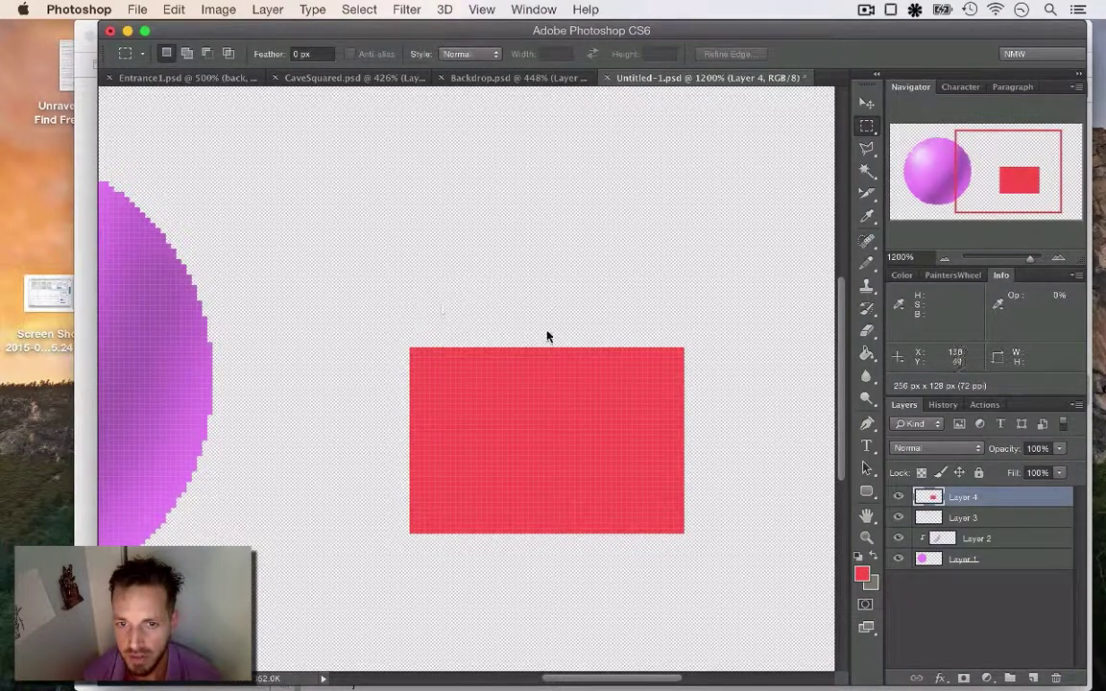
Slightly lower the red's saturation and fill a selected area above to heighten the block
left_click(861, 573)
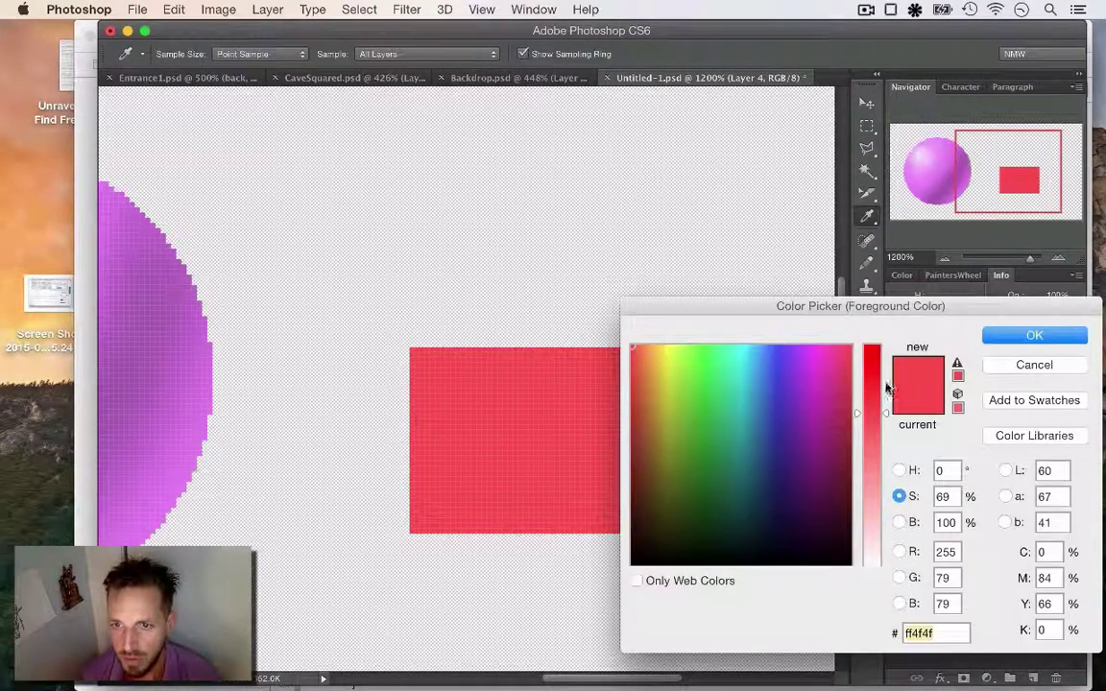
mouse_move(879, 419)
left_mouse_down()
mouse_move(876, 434)
mouse_move(877, 420)
left_mouse_up()
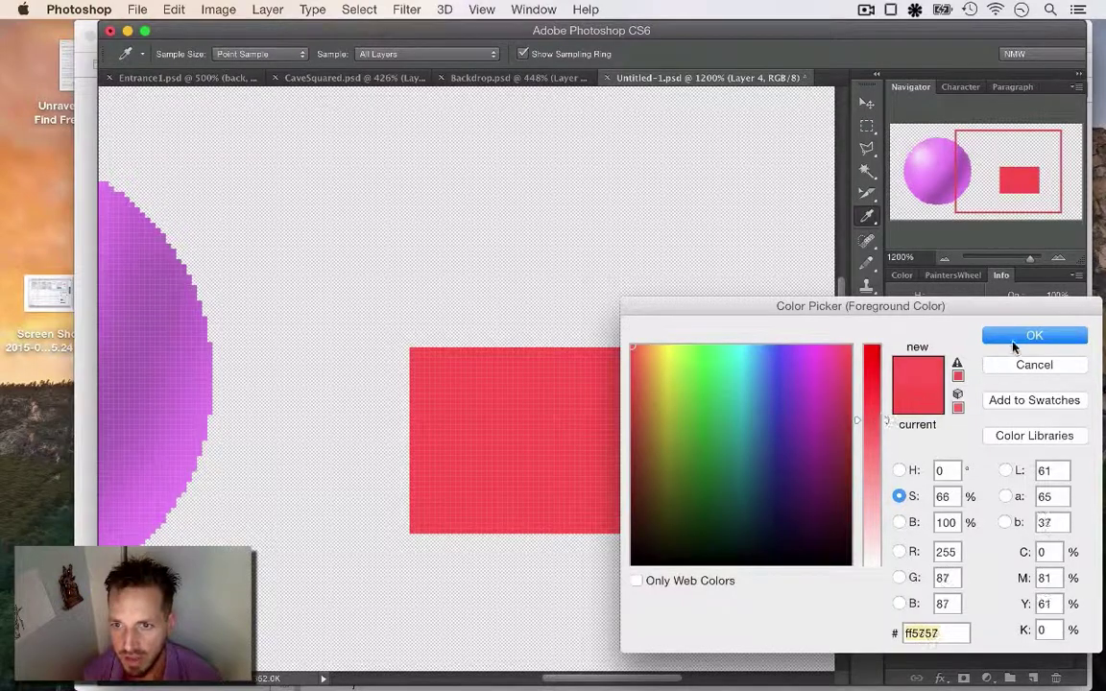
key("Return")
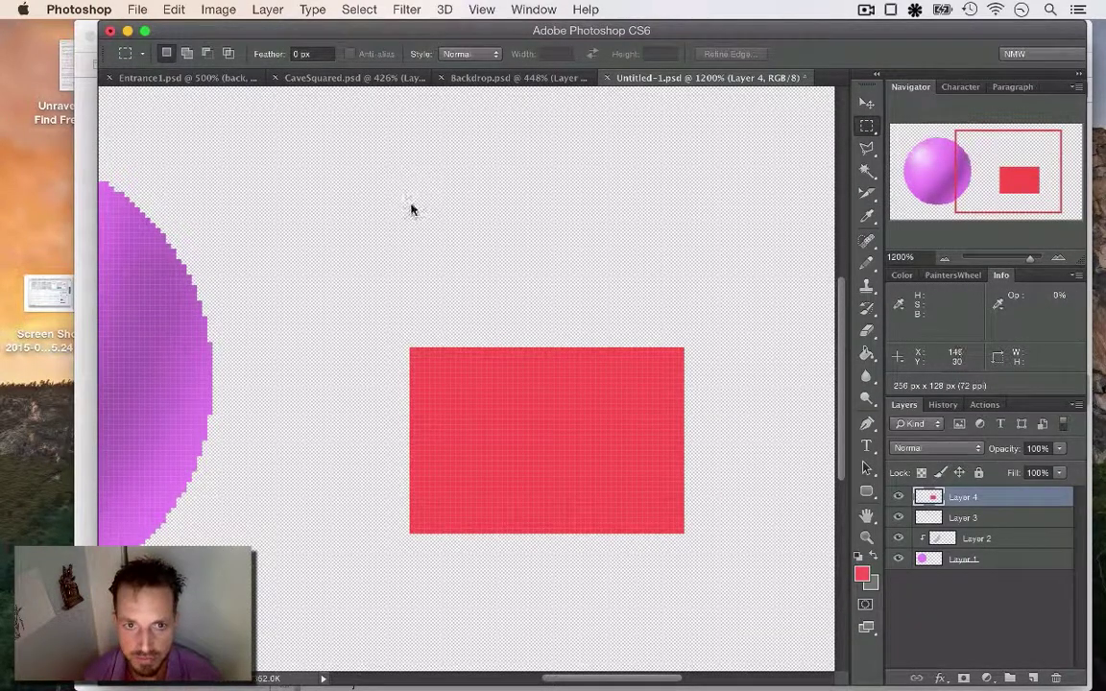
left_click_drag(409, 208, 685, 346)
key("b")
left_click_drag(530, 291, 691, 291)
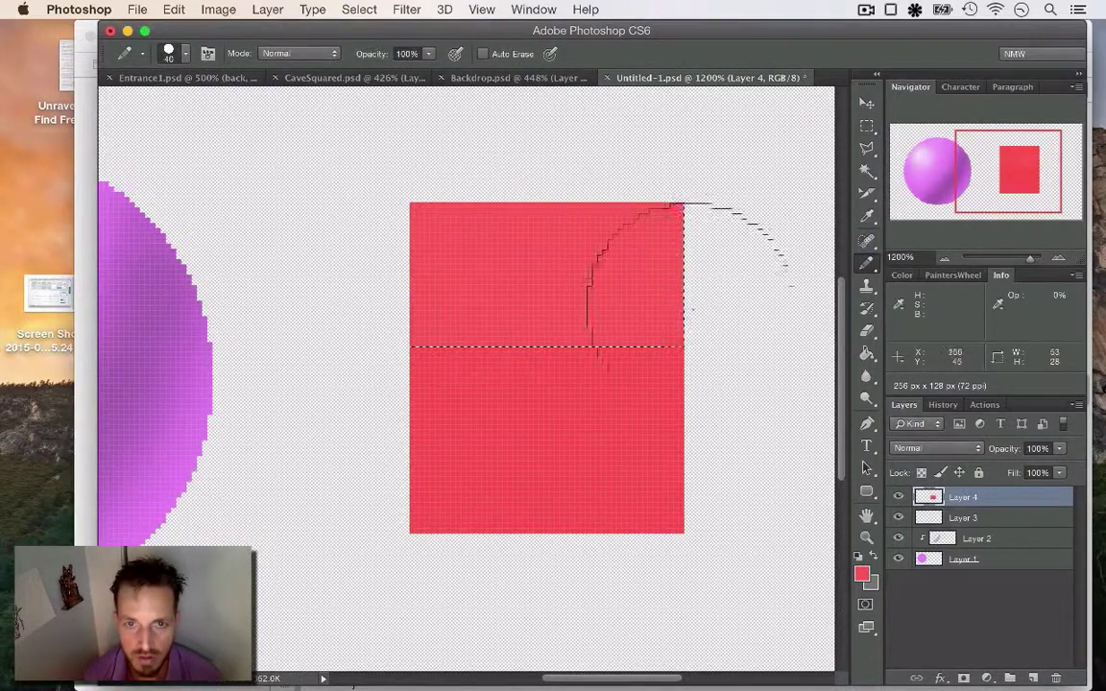
Erase the red block's top-left and top-right corners diagonally into a pointed gable
left_click(869, 152)
left_click(385, 220)
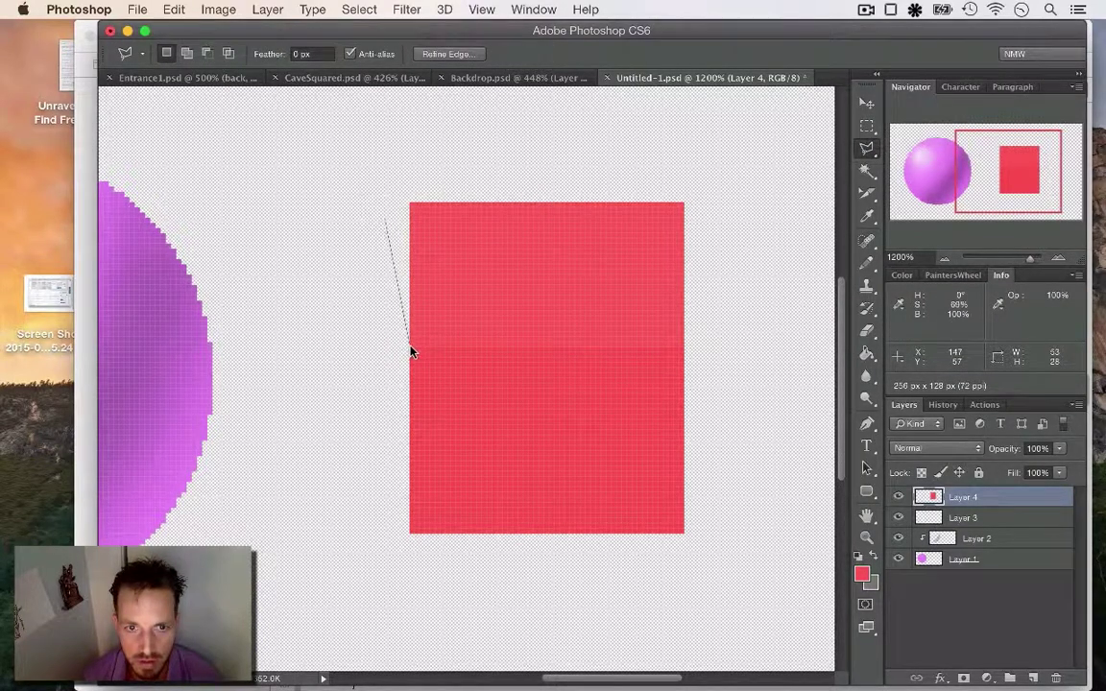
key("m")
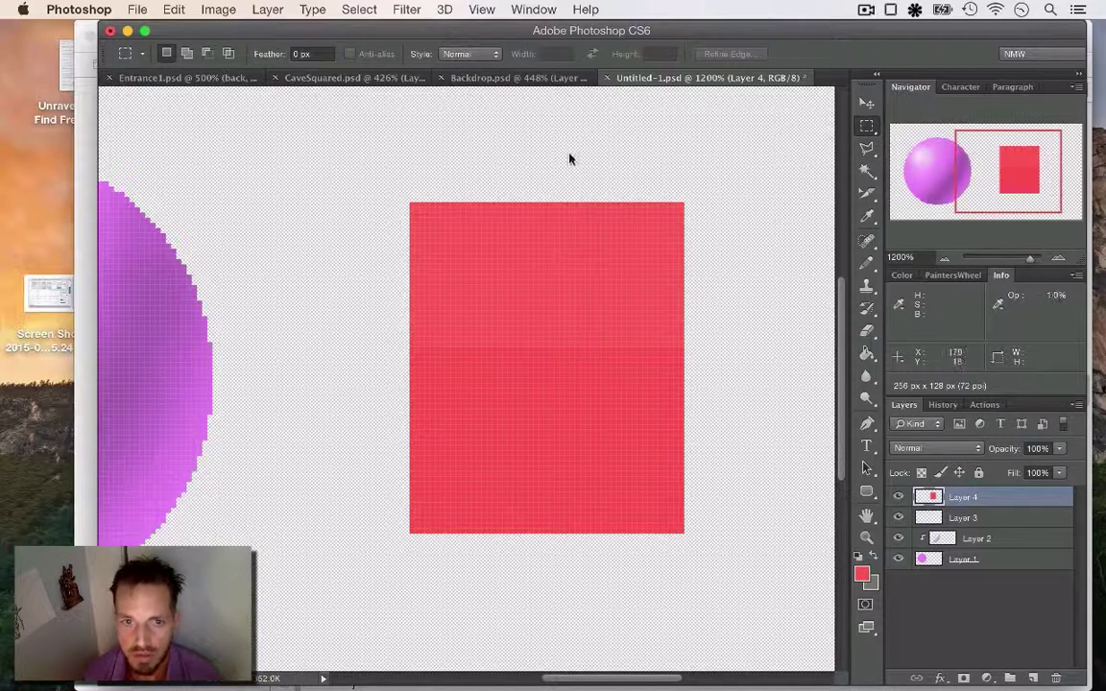
key("e")
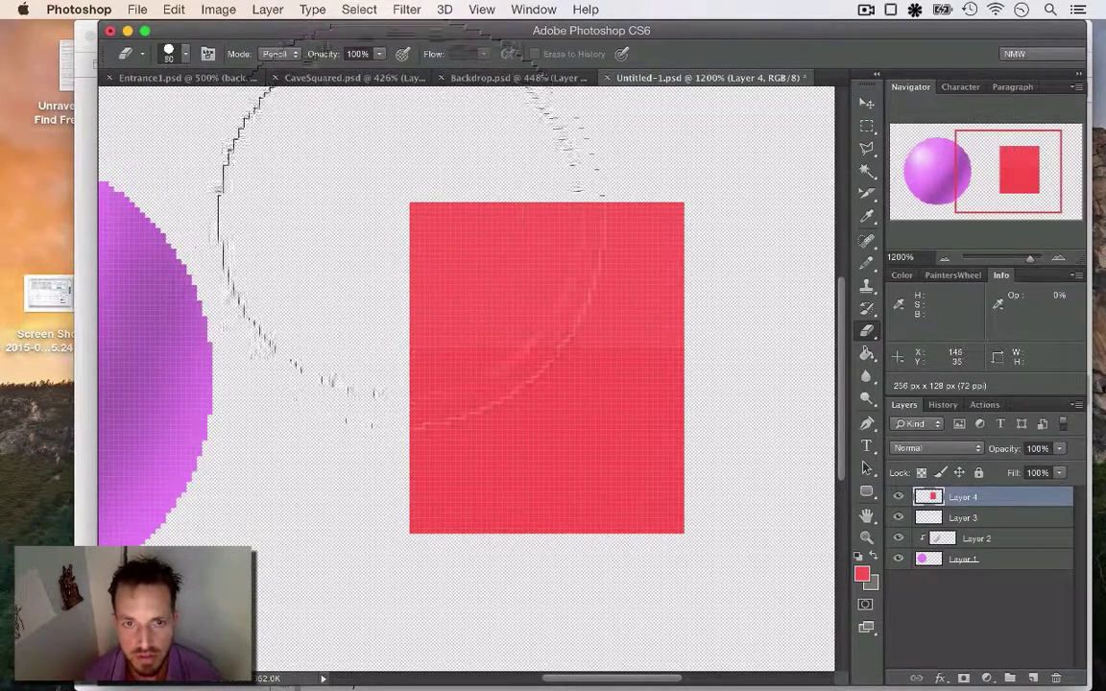
mouse_move(426, 213)
left_mouse_down()
mouse_move(407, 276)
mouse_move(473, 206)
mouse_move(508, 195)
mouse_move(412, 317)
mouse_move(526, 186)
mouse_move(412, 334)
left_mouse_up()
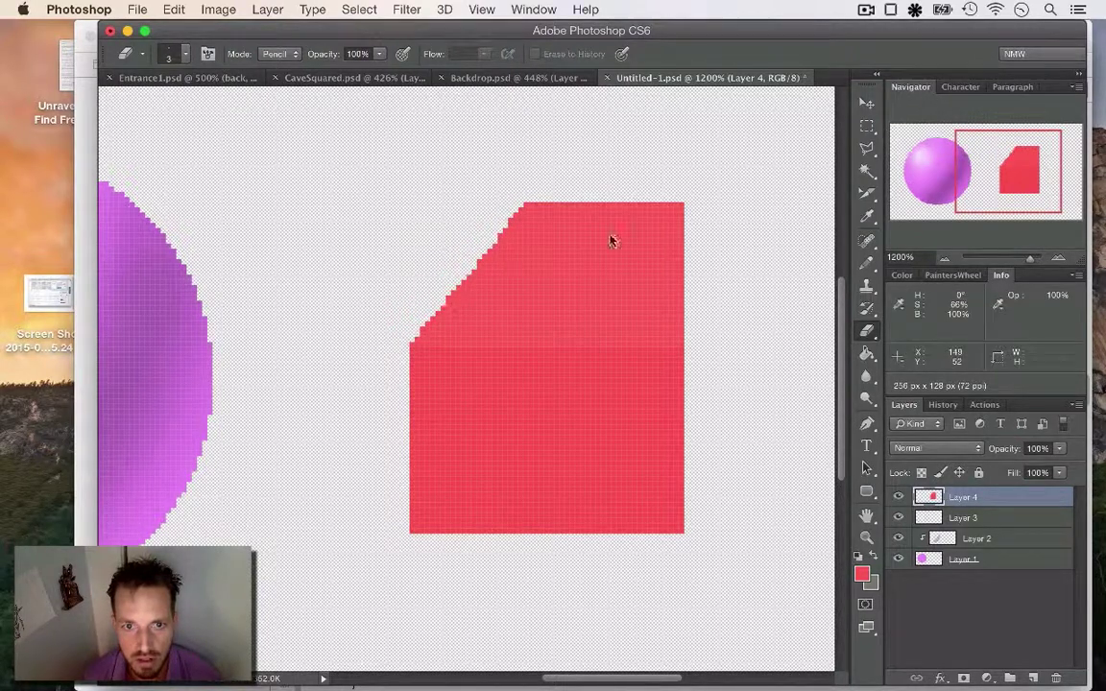
mouse_move(595, 210)
left_mouse_down()
mouse_move(706, 357)
mouse_move(619, 231)
mouse_move(682, 255)
mouse_move(684, 234)
mouse_move(635, 198)
mouse_move(673, 248)
left_mouse_up()
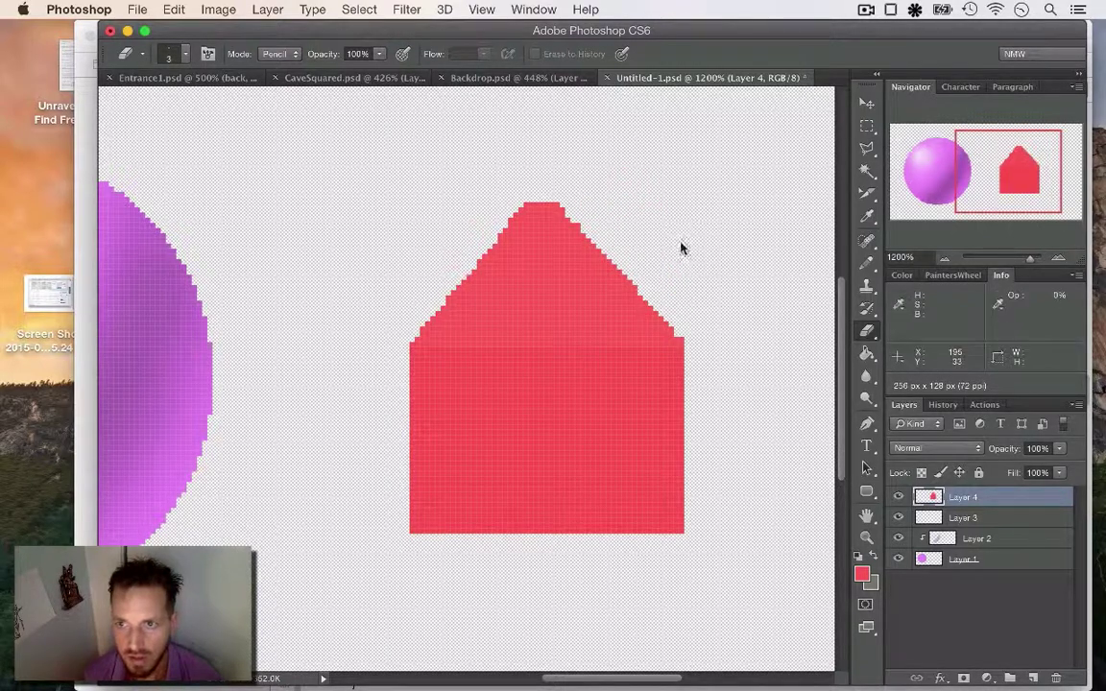
Trim stray pixels along the gable top and straighten its upper-left slope
left_click_drag(563, 208, 674, 324)
left_click_drag(520, 203, 522, 209)
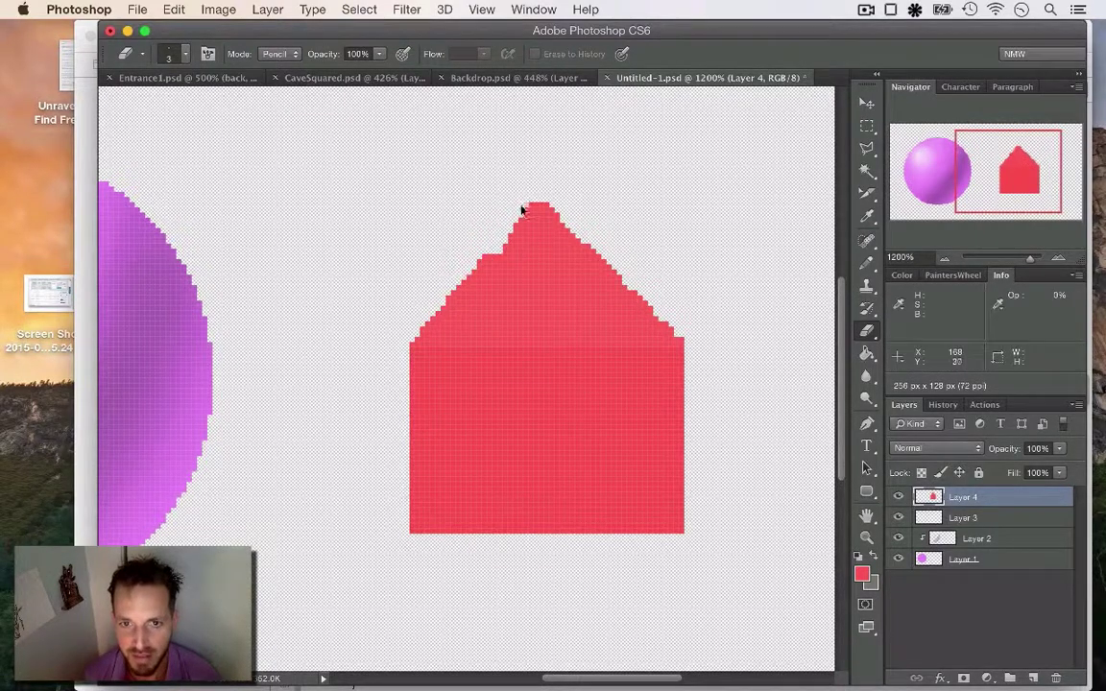
left_click_drag(490, 248, 454, 290)
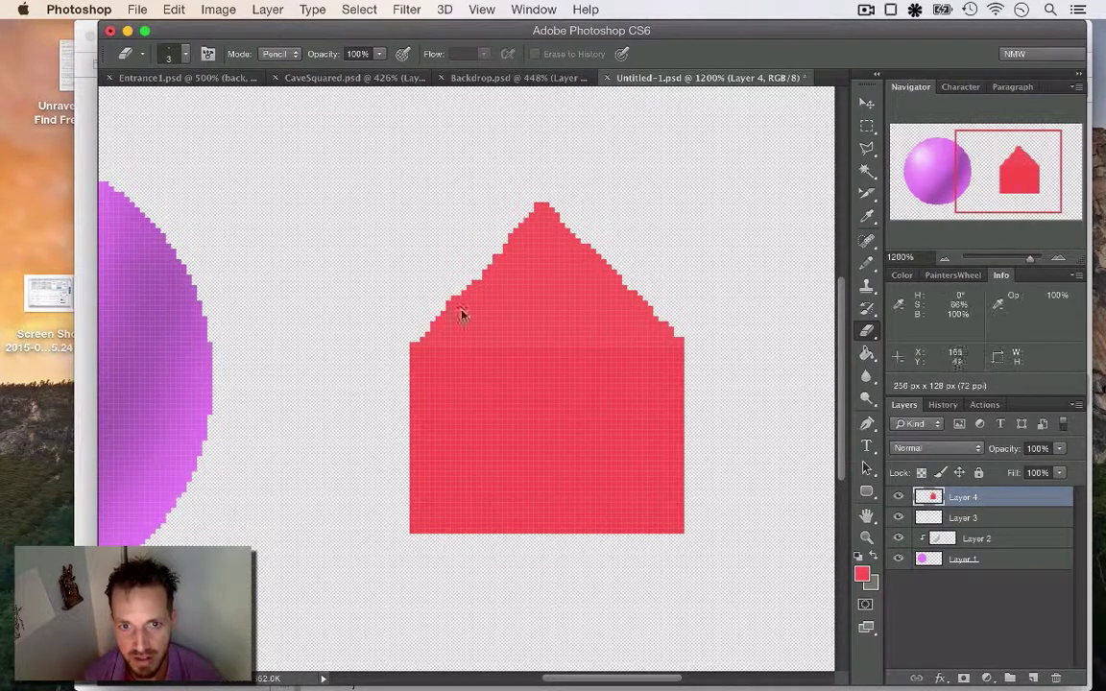
Lower the foreground red's saturation to 60% for a lighter roof colour
left_click(946, 260)
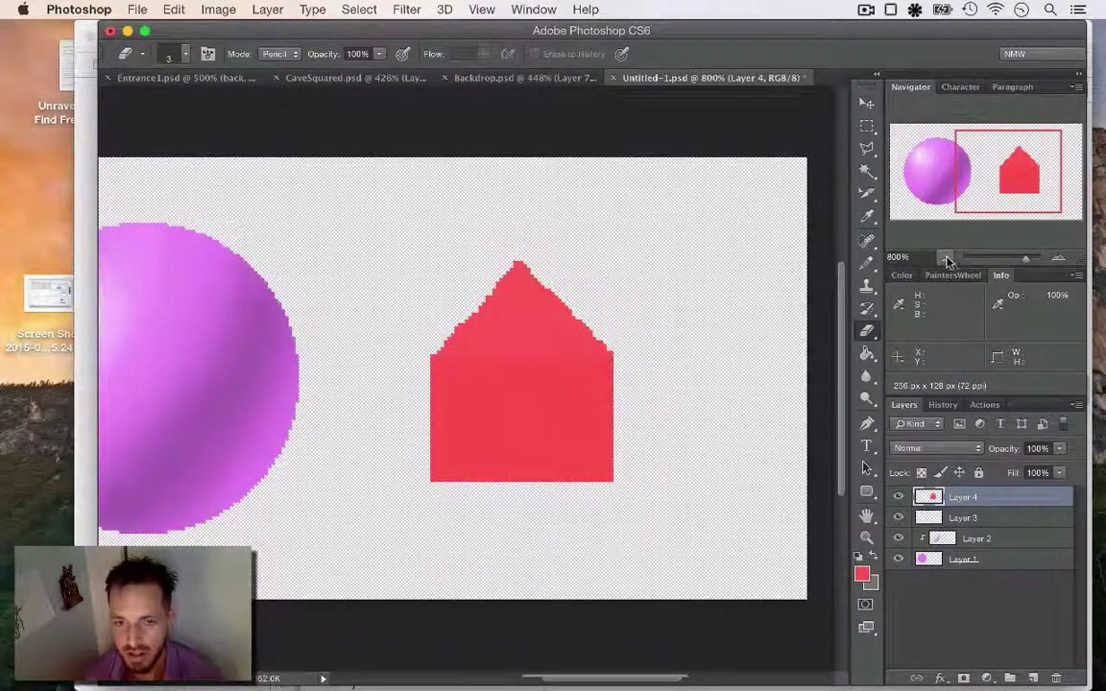
left_click(946, 259)
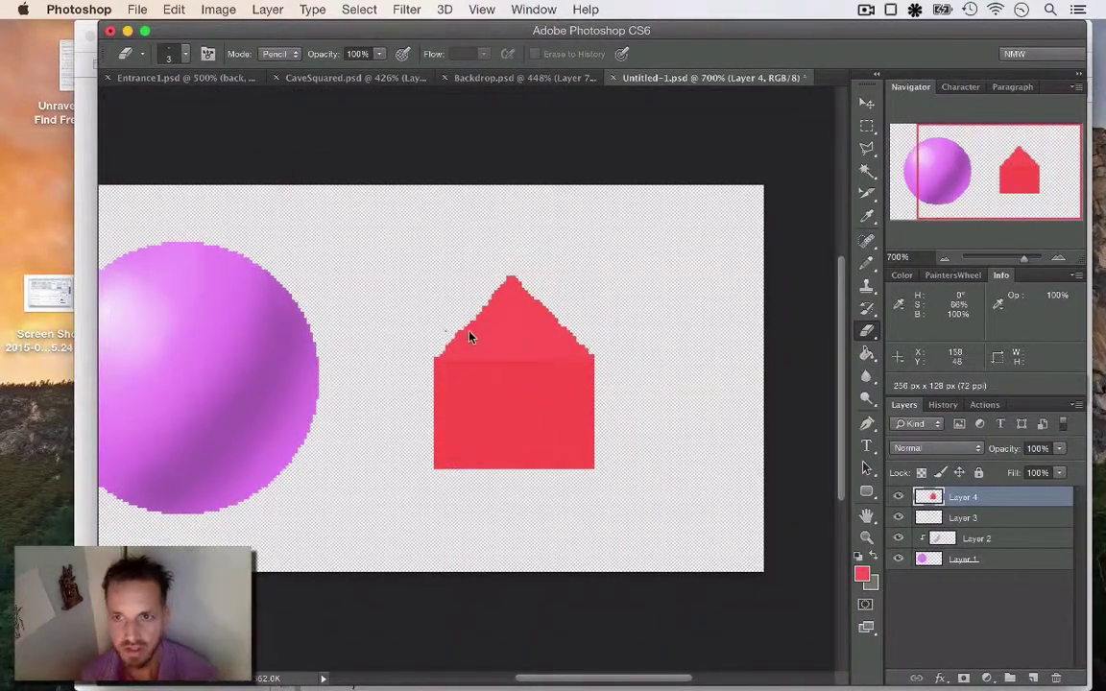
key("i")
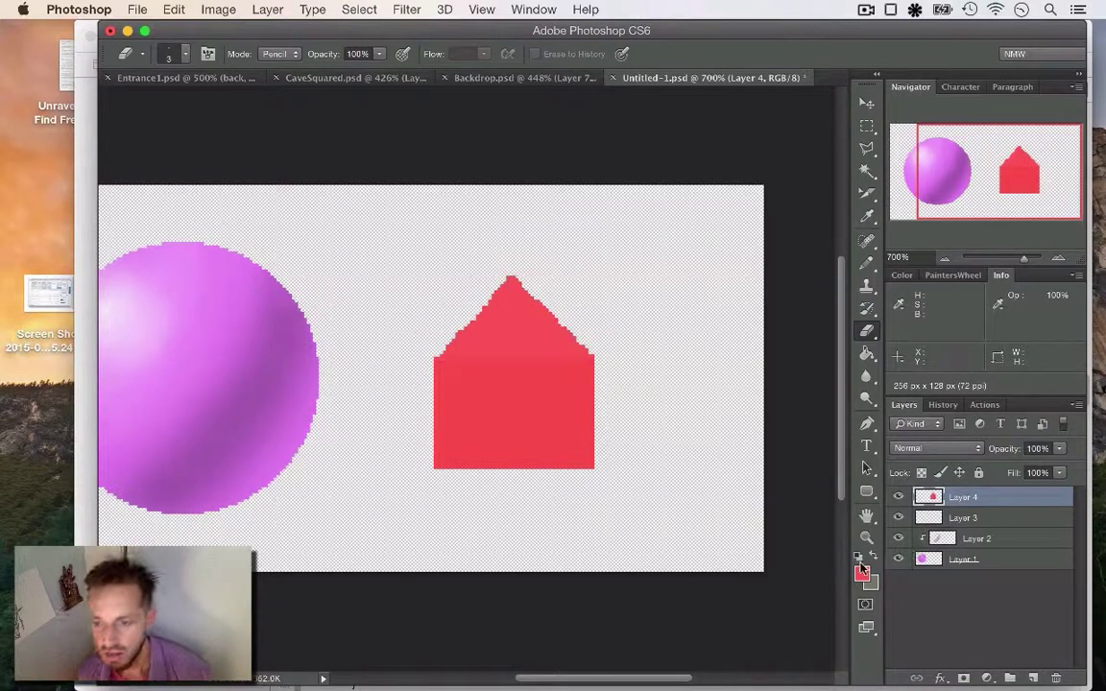
left_click(862, 573)
left_click_drag(876, 429, 876, 437)
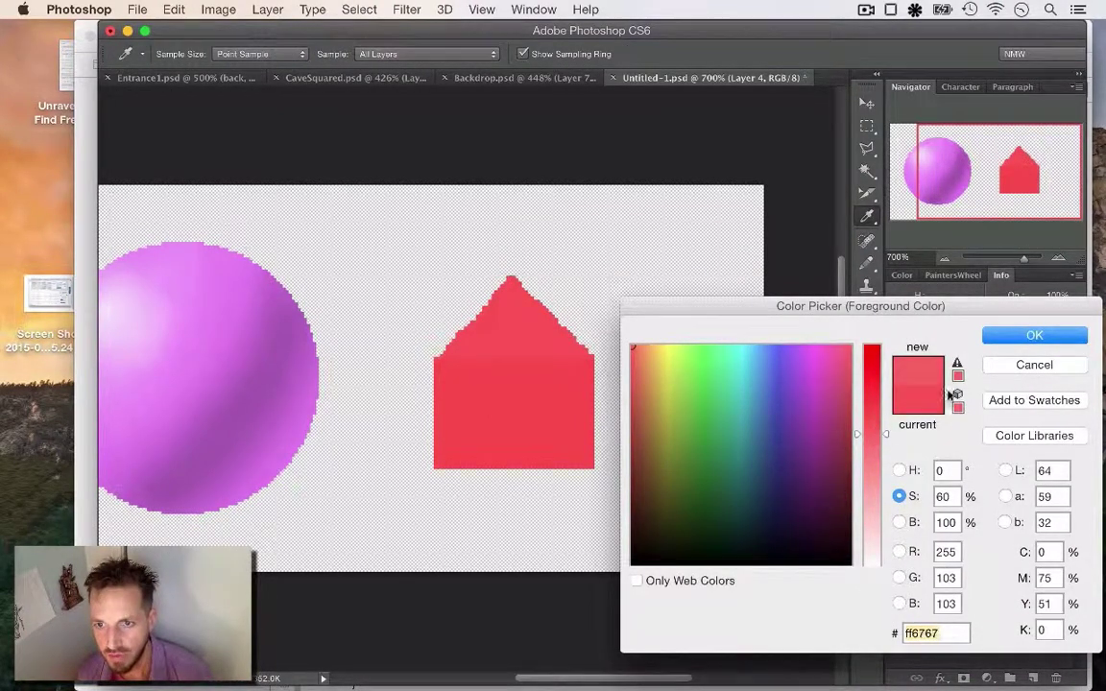
left_click(1023, 335)
key("e")
Outline the sloped roof at 1200% zoom with a 1 px Pencil and bucket-fill it lighter red
key("bracketright")
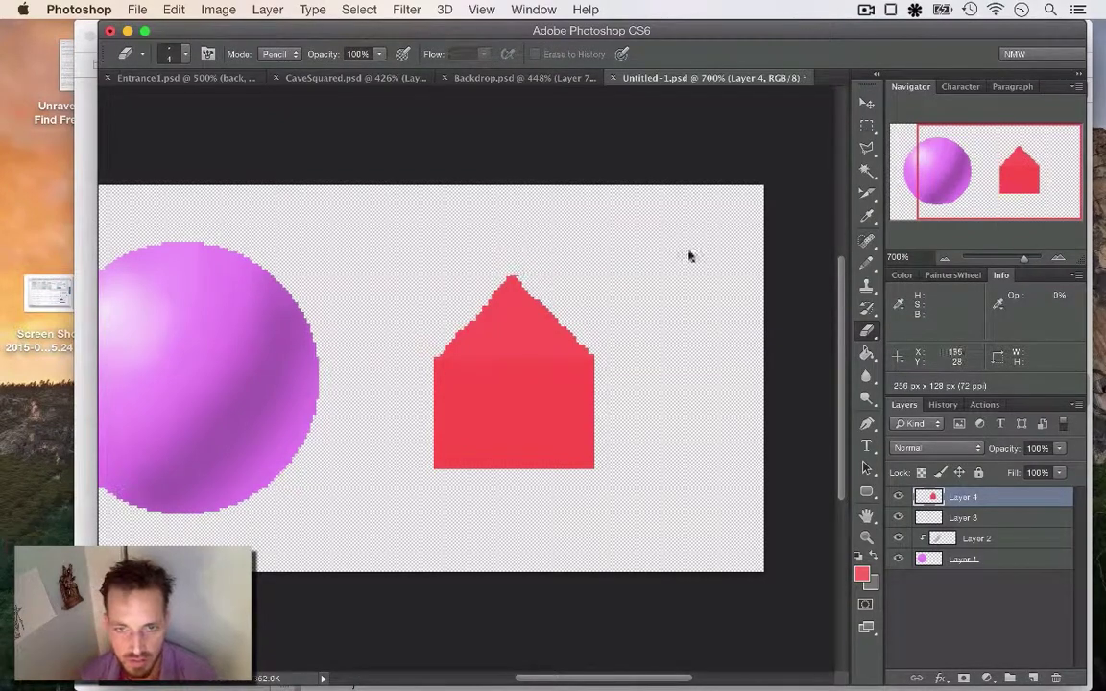
left_click(1051, 257)
left_click(1057, 257)
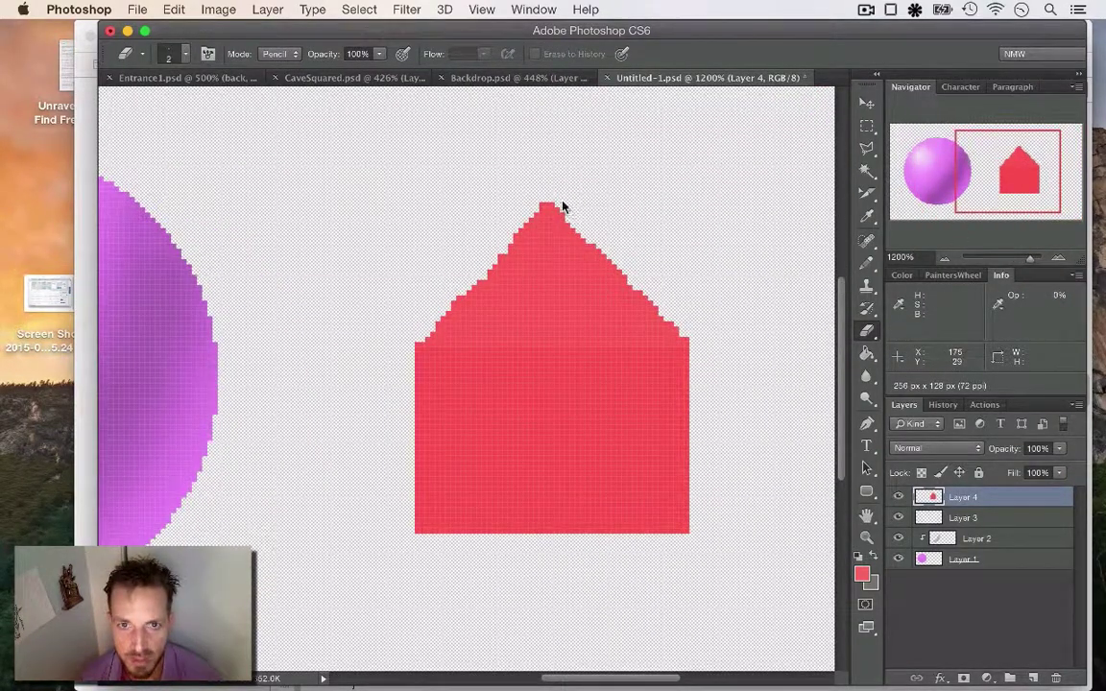
key("b")
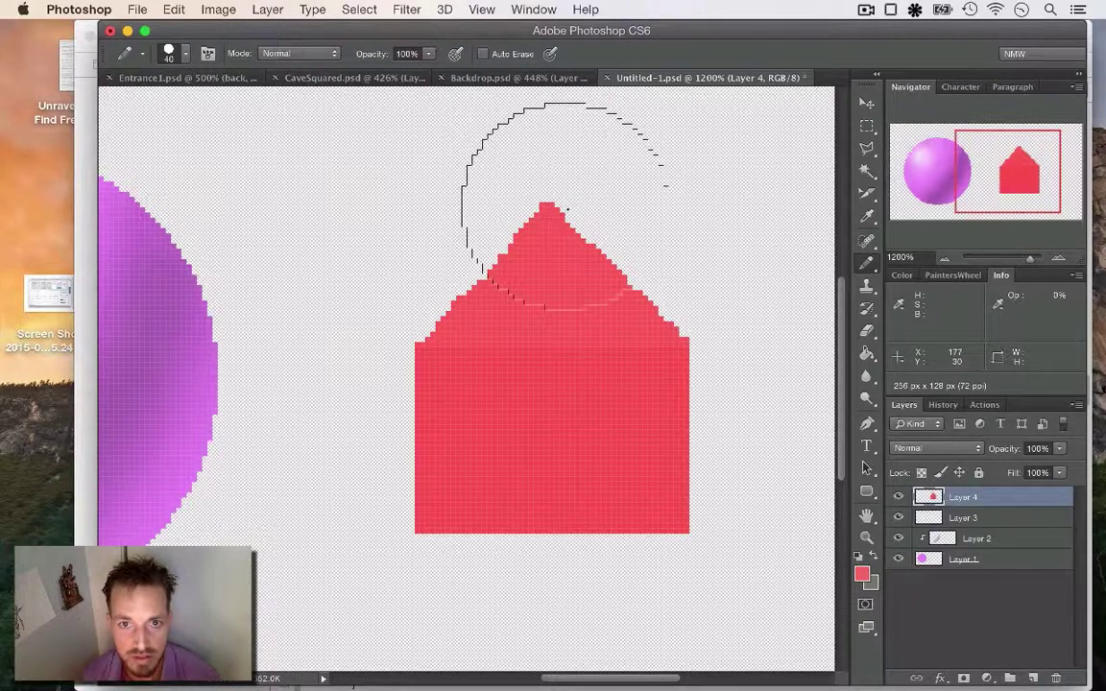
key("bracketleft")
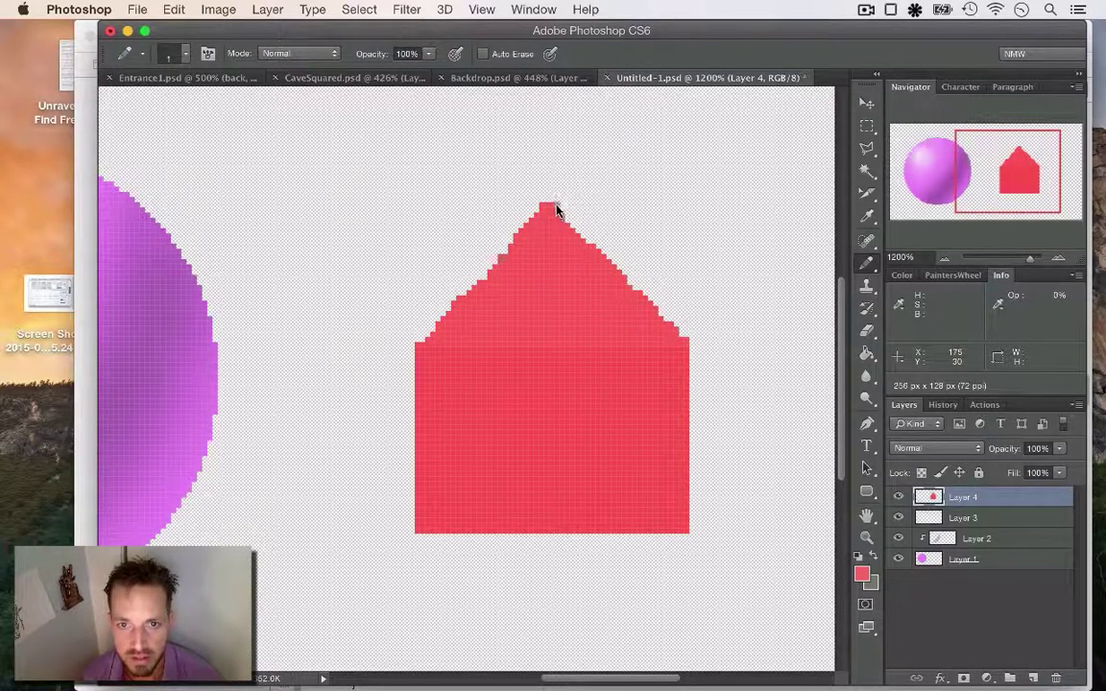
left_click_drag(556, 210, 689, 159)
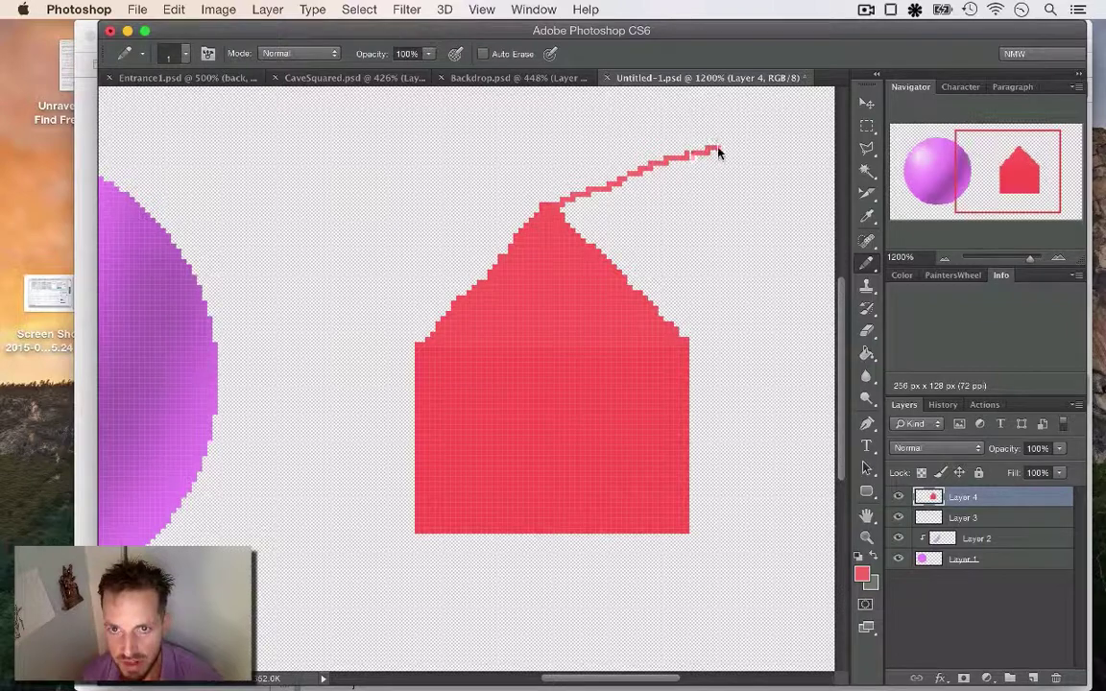
left_click_drag(691, 347, 831, 271)
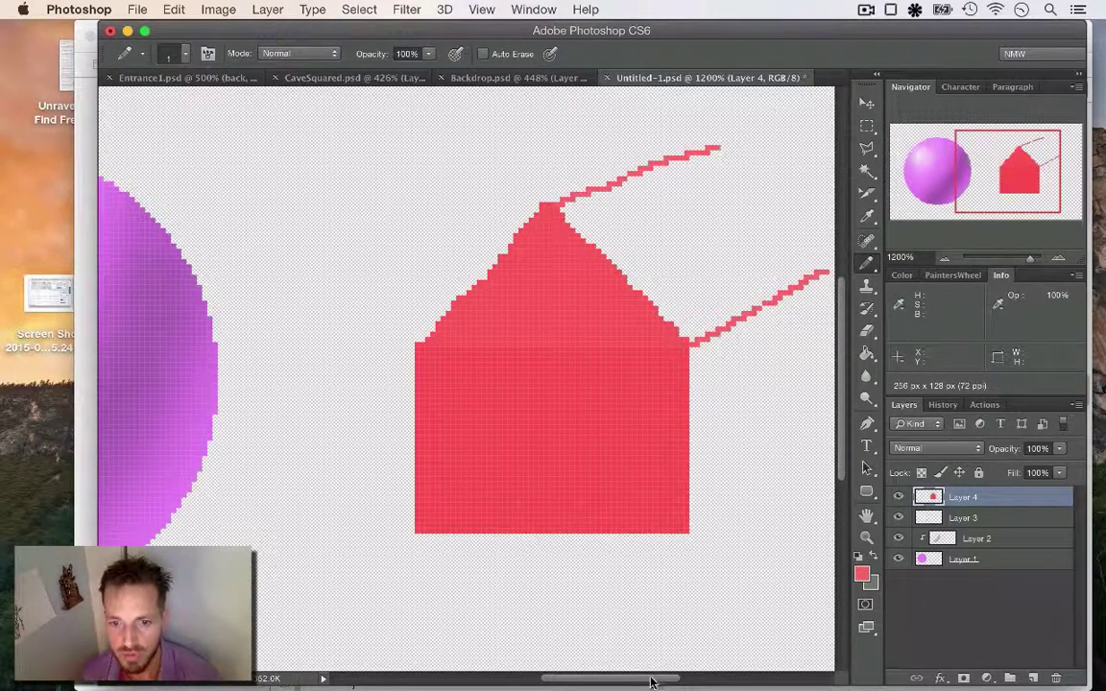
left_click_drag(651, 683, 679, 679)
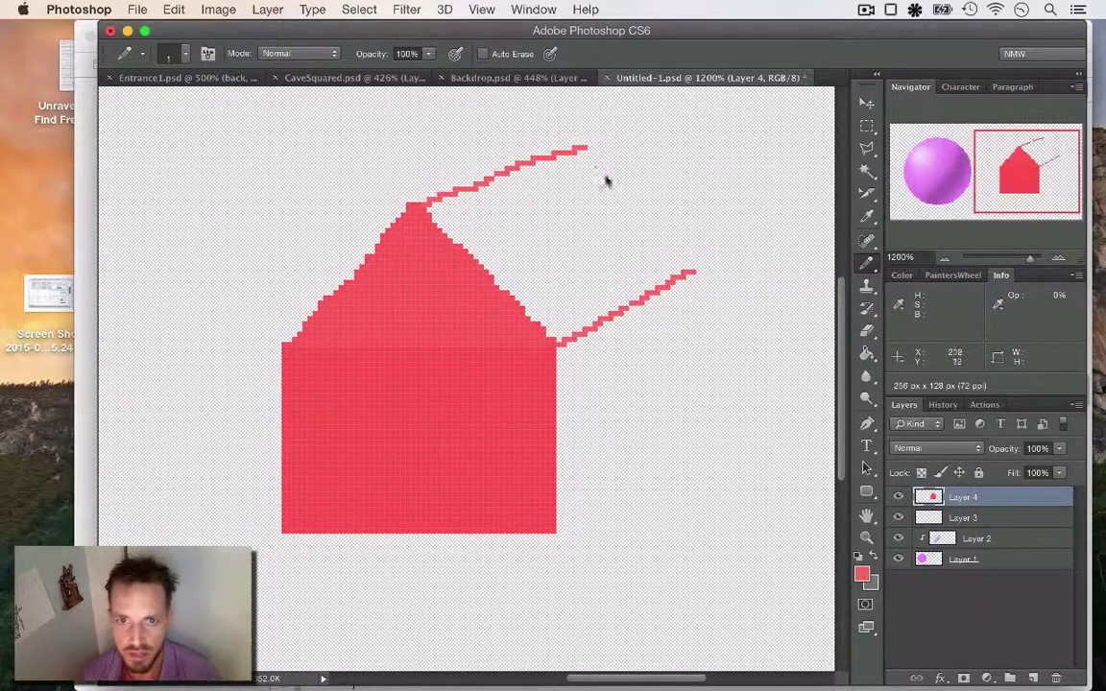
left_click_drag(693, 275, 710, 270)
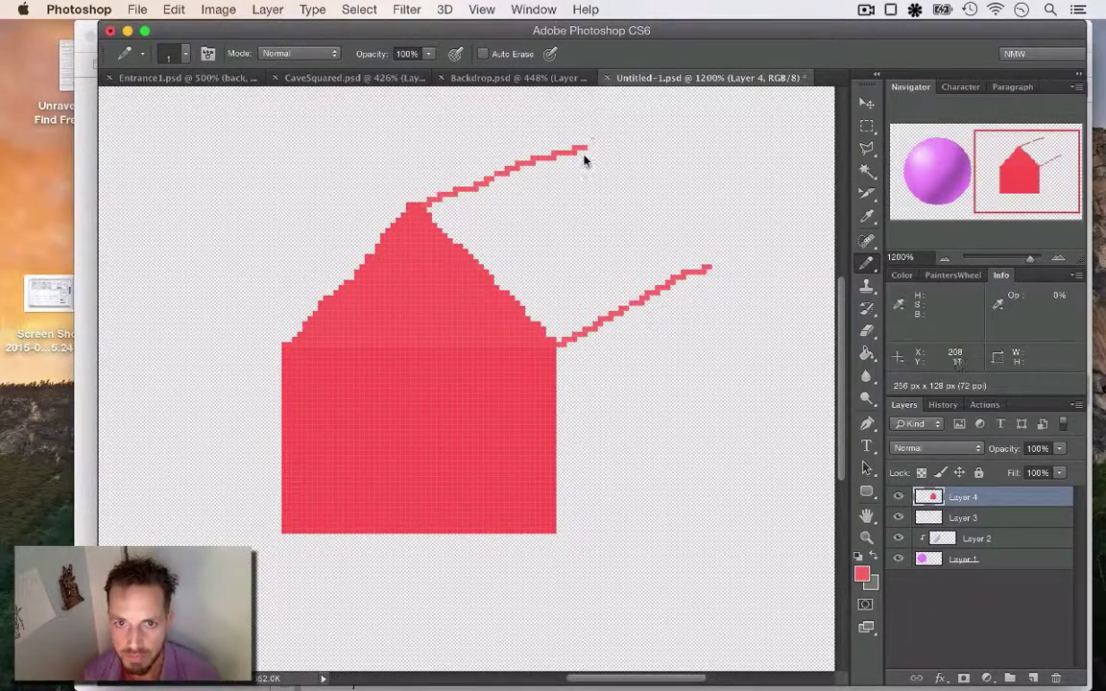
left_click_drag(673, 226, 710, 261)
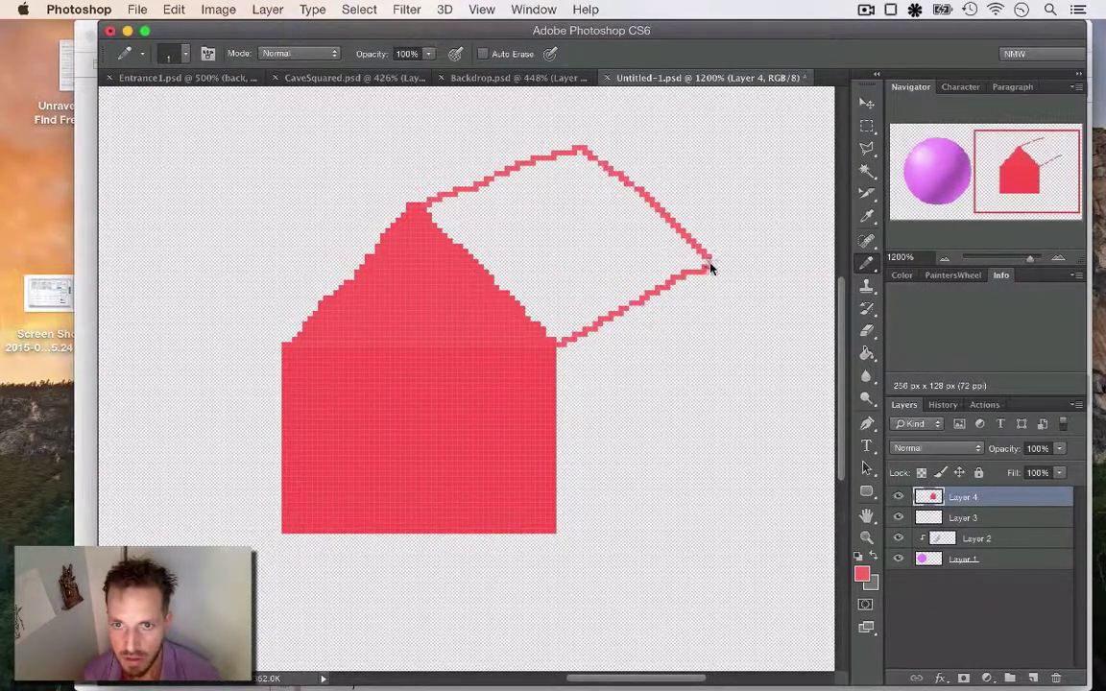
key("g")
left_click(650, 269)
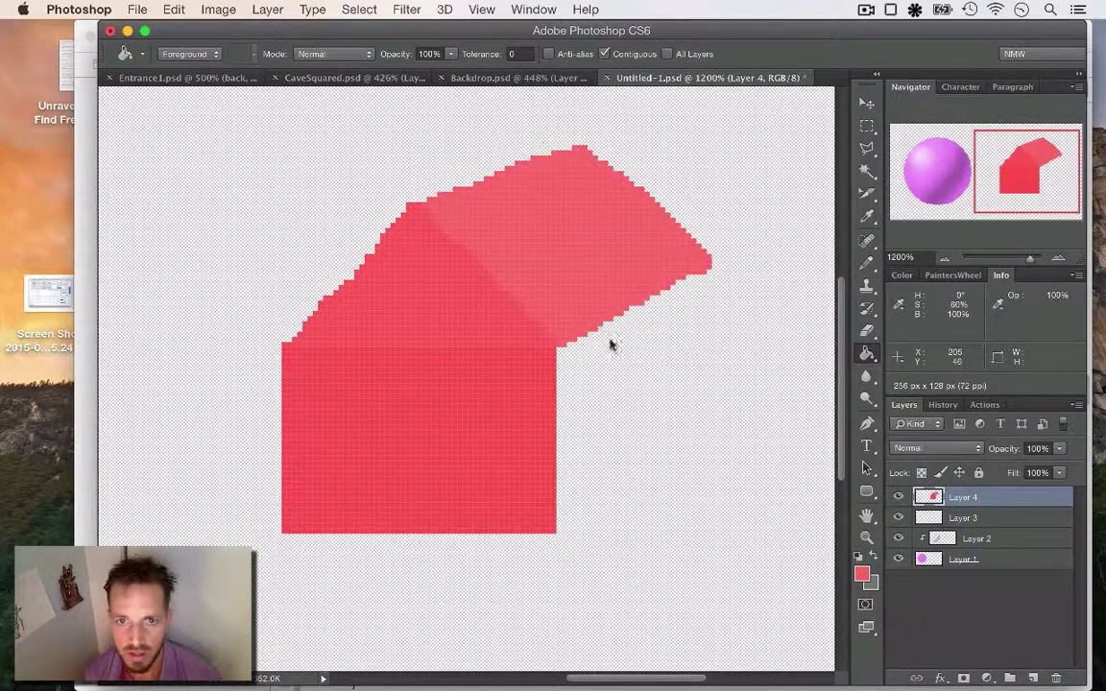
Draw the side wall's slanted bottom edge and vertical right edge beneath the roof
left_click(861, 574)
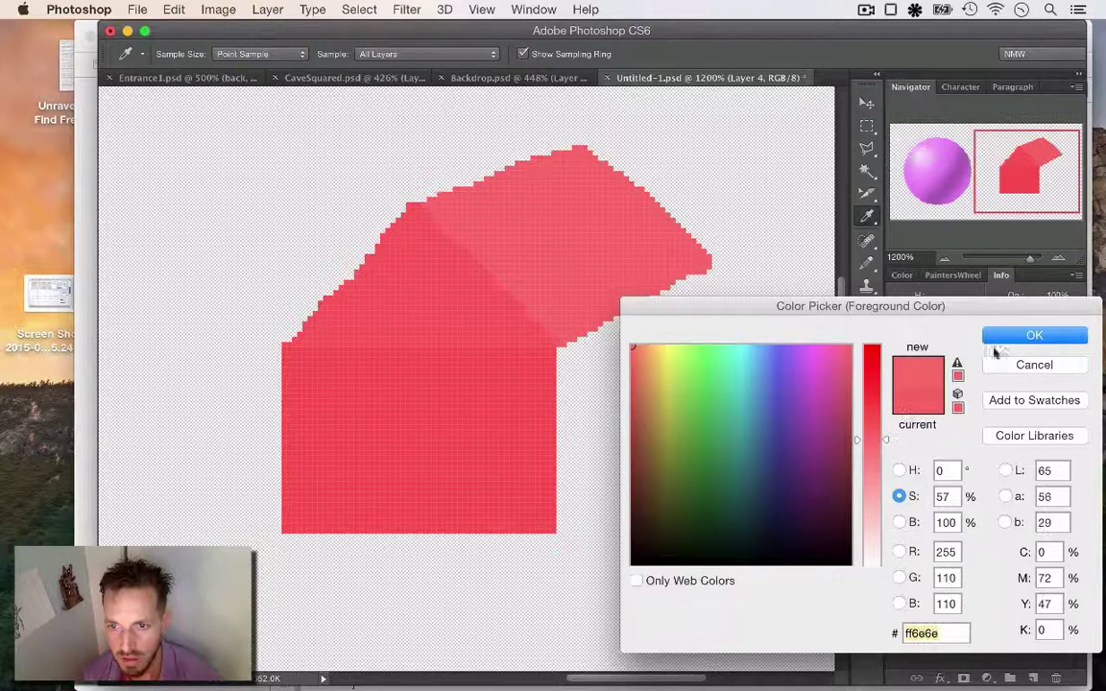
key("Return")
key("b")
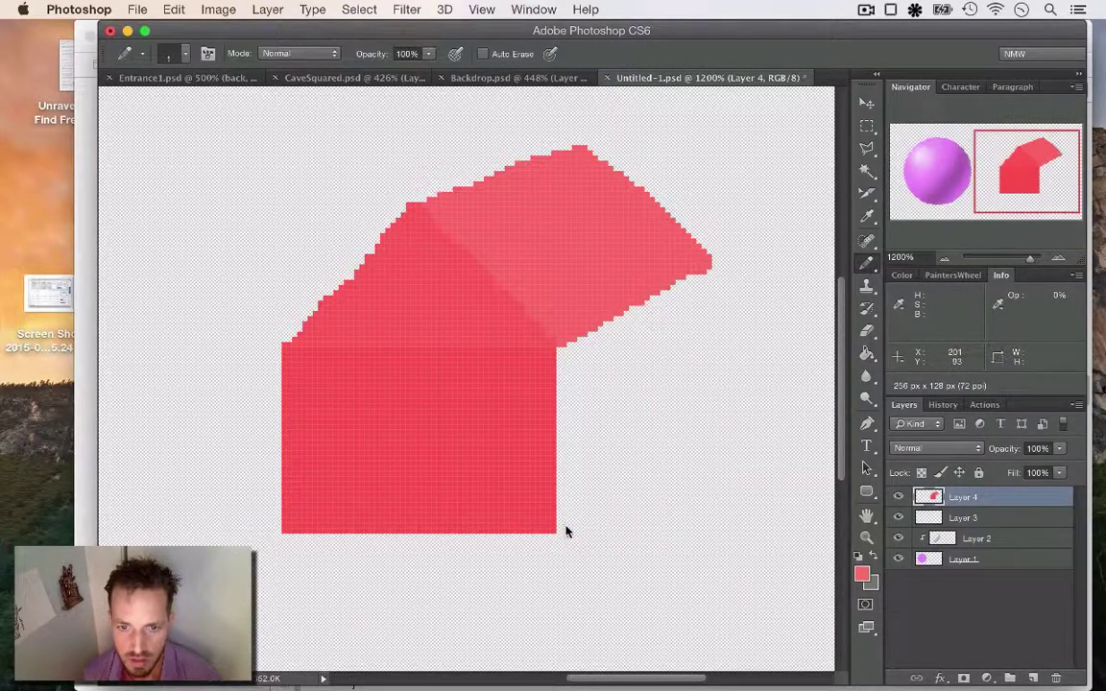
left_click_drag(560, 531, 587, 505)
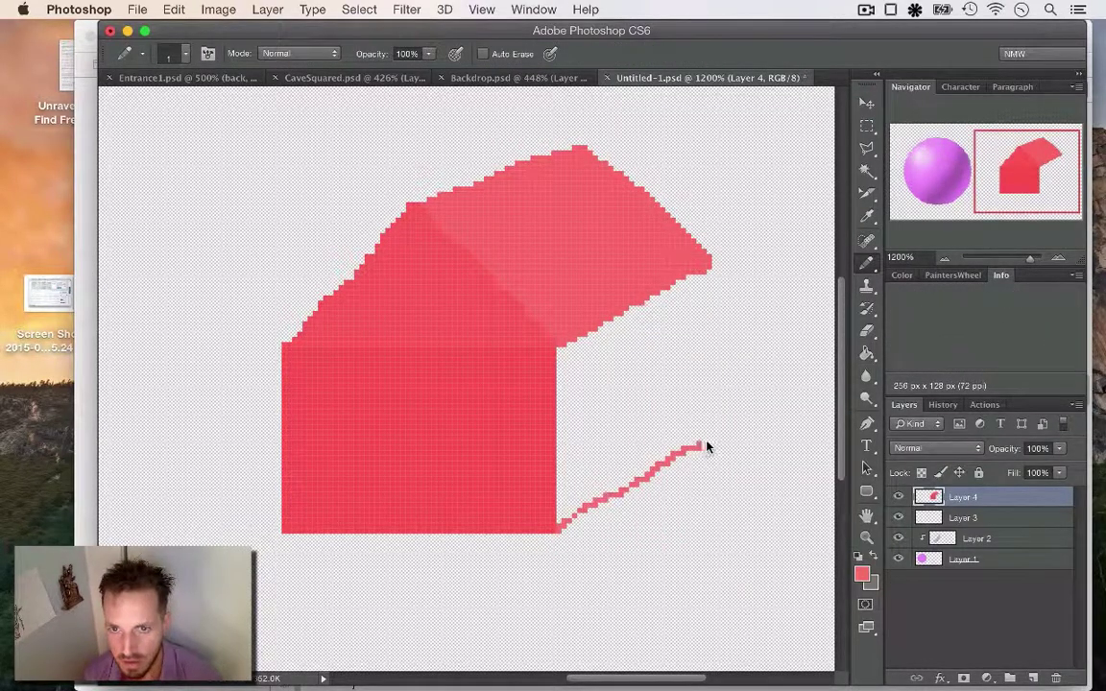
left_click_drag(707, 446, 722, 437)
left_click_drag(715, 272, 713, 437)
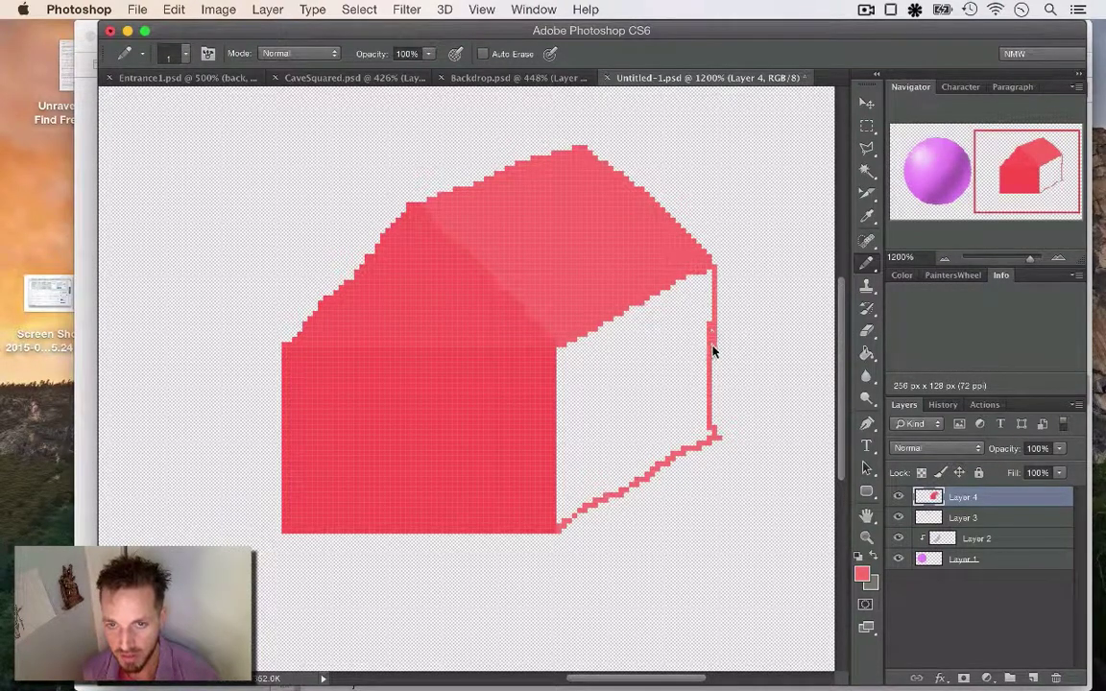
left_click_drag(713, 352, 718, 614)
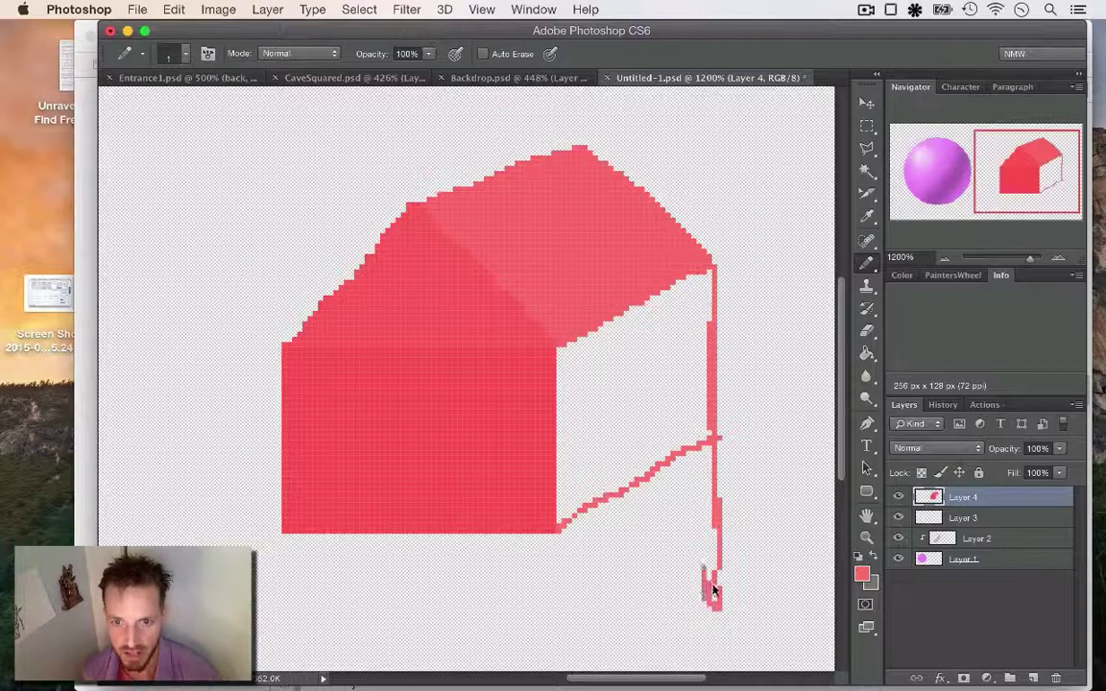
key("super+z")
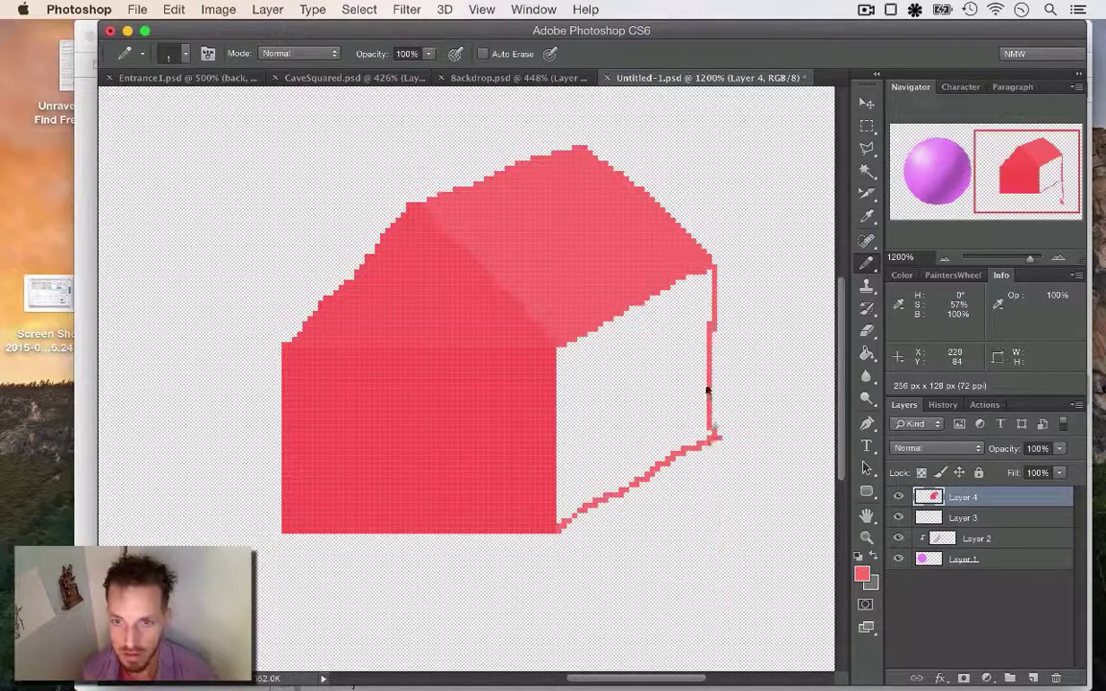
mouse_move(713, 343)
left_mouse_down()
mouse_move(711, 484)
mouse_move(729, 482)
left_mouse_up()
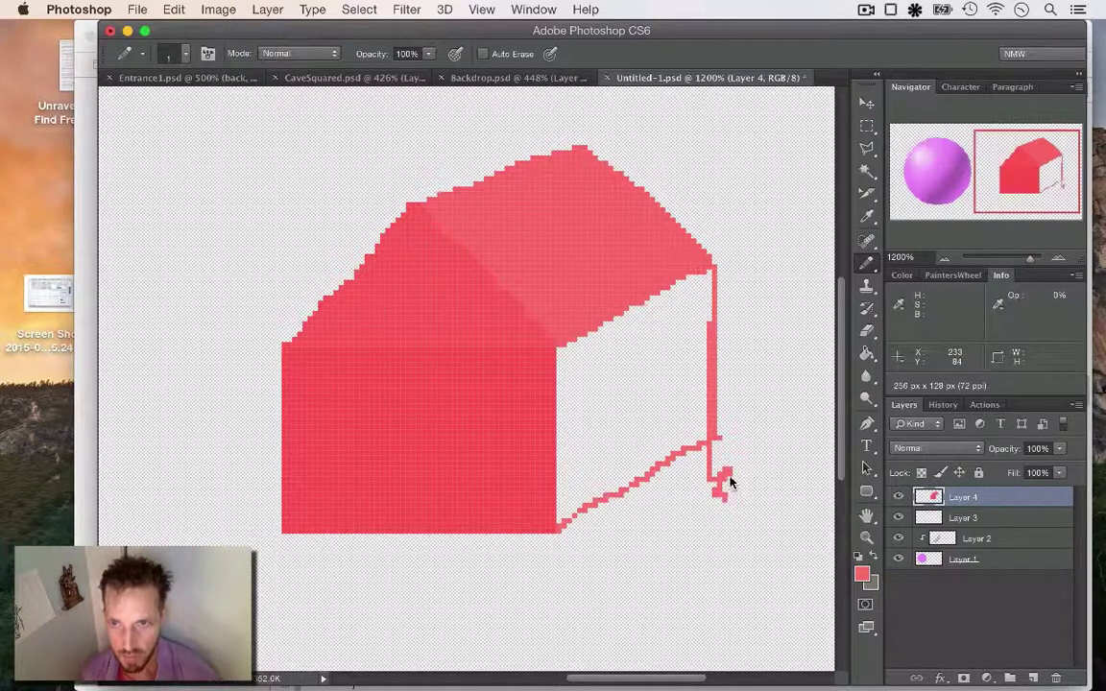
key("super+z")
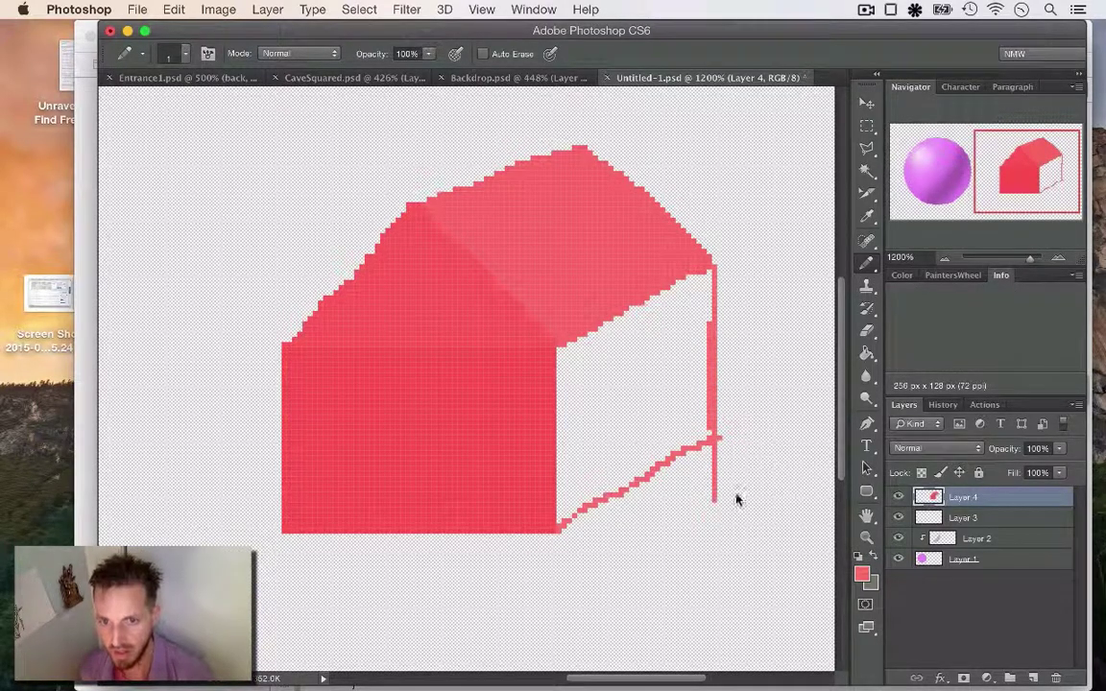
key("super+z")
left_click(716, 580, "shift")
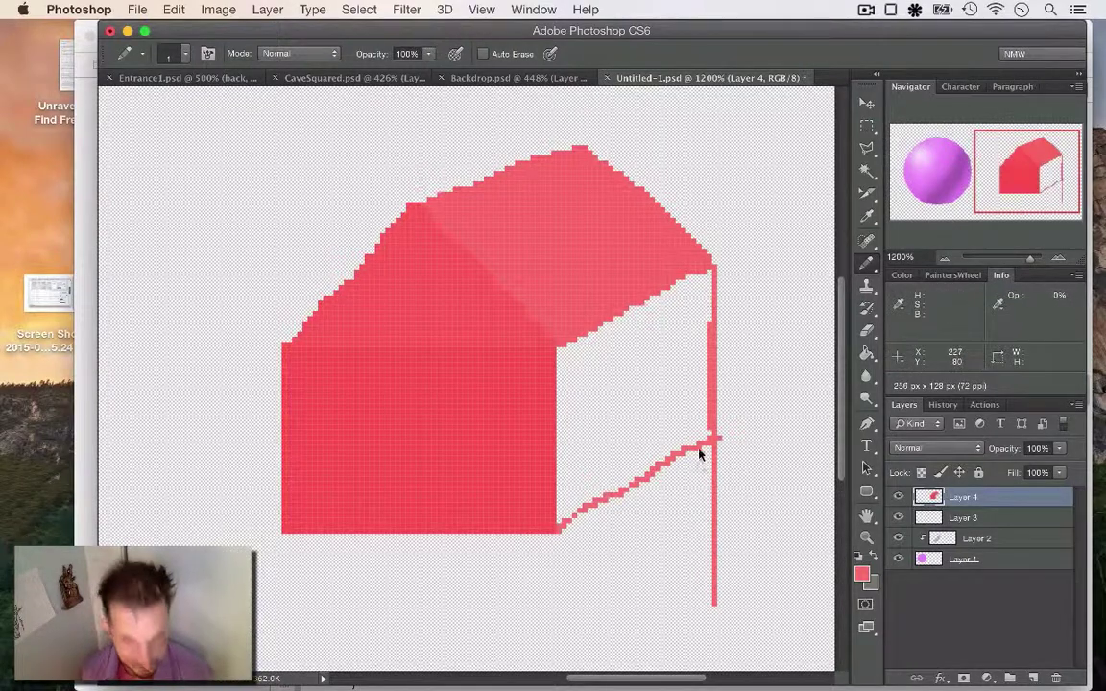
key("super+z")
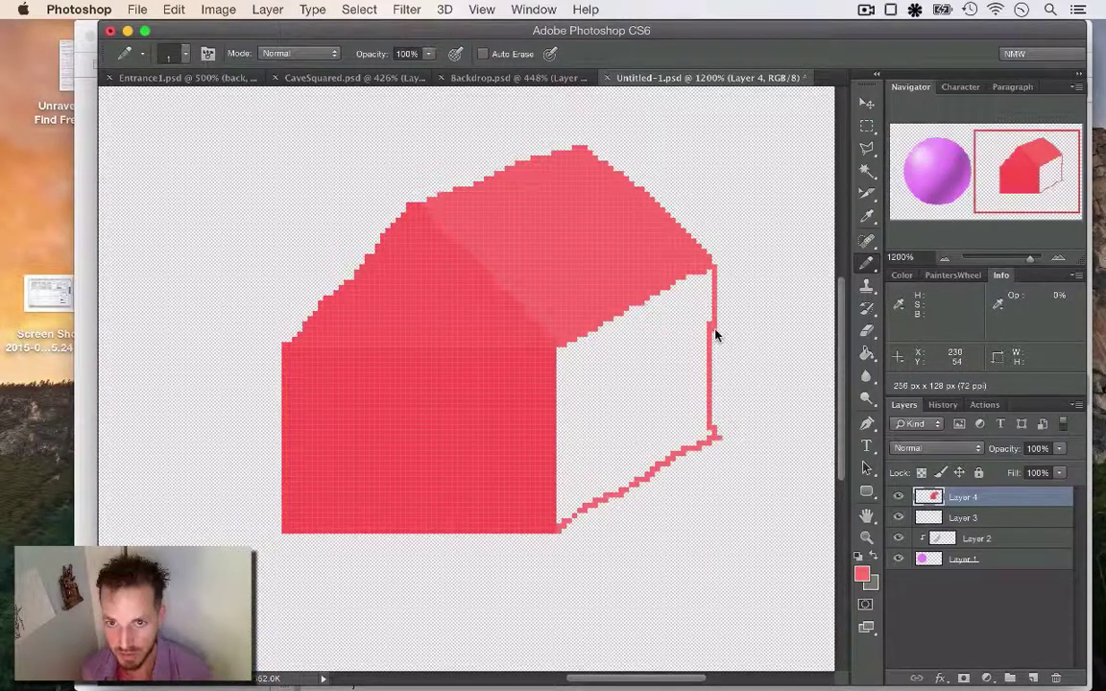